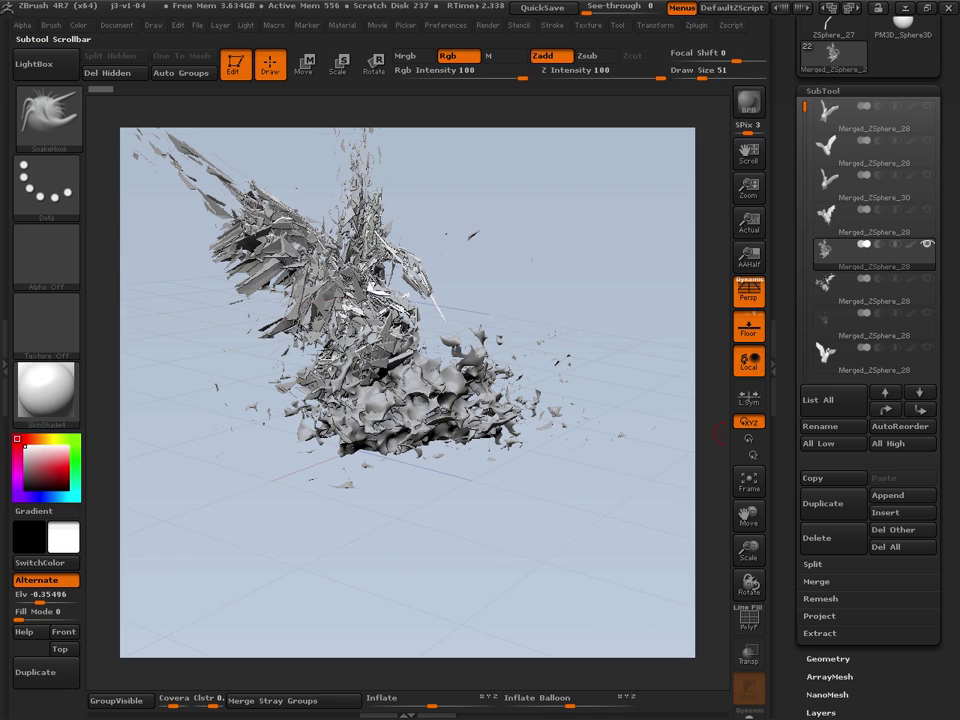
Step: Select the splash-shaped Merged_ZSphere_33 base subtool further down the SubTool list and isolate it in Solo view
left_click_drag(804, 106, 804, 183)
left_click(860, 288)
key("alt+s")
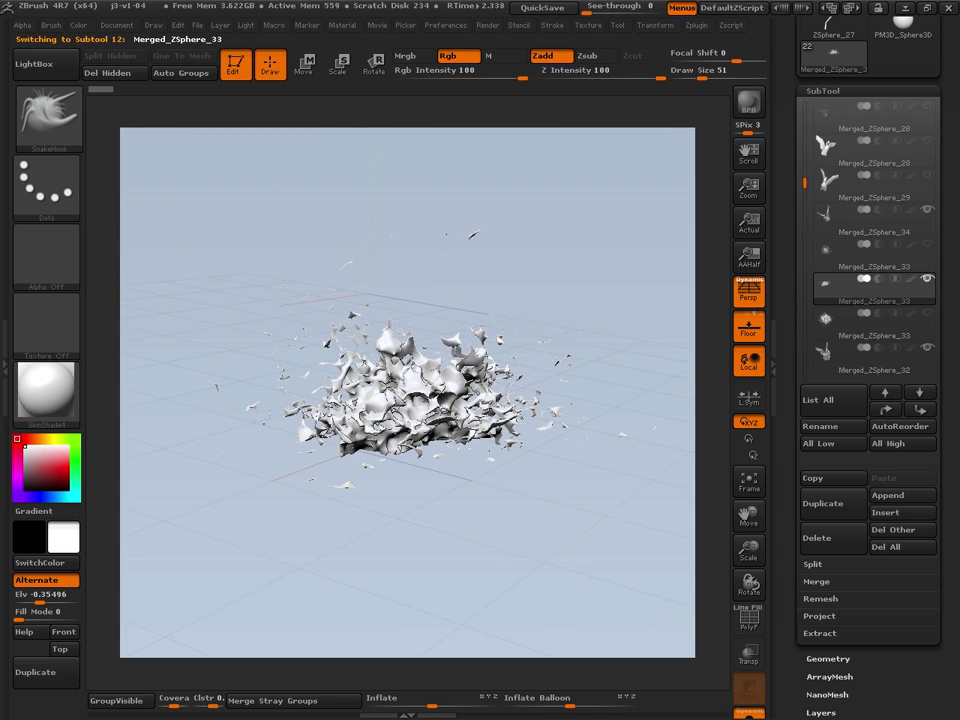
Step: Examine the splash-shaped base mesh up close from several angles, with and without its wireframe
mouse_move(610, 240)
left_mouse_down("alt")
mouse_move(643, 356)
mouse_move(432, 185)
left_mouse_up("alt")
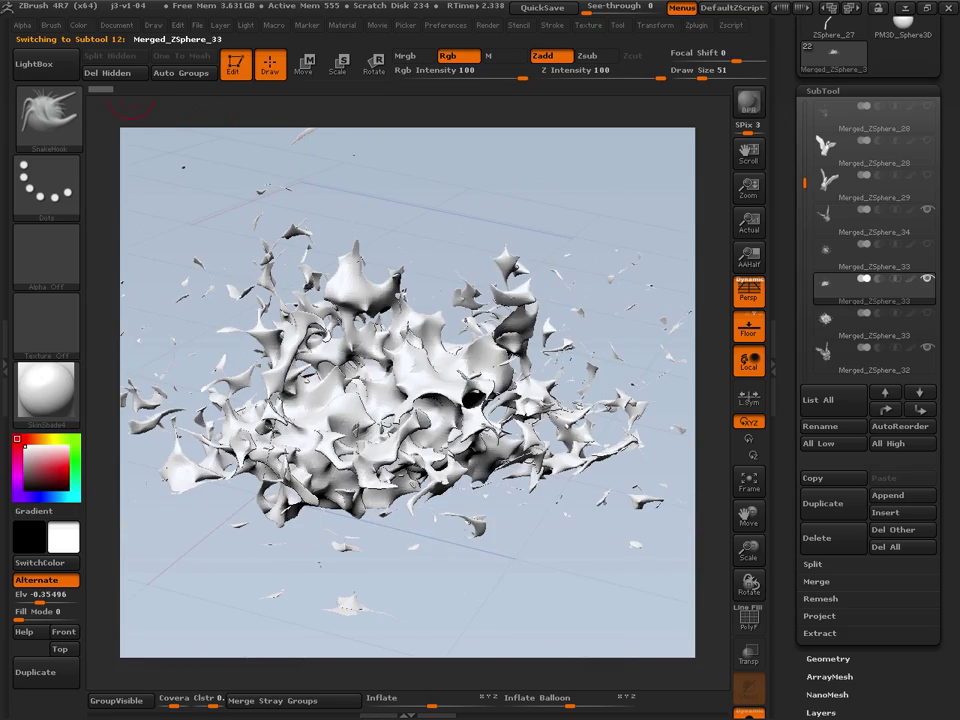
mouse_move(562, 550)
left_mouse_down()
mouse_move(592, 622)
mouse_move(589, 604)
mouse_move(600, 612)
mouse_move(676, 580)
mouse_move(645, 567)
left_mouse_up()
key("shift+f")
mouse_move(643, 471)
left_mouse_down()
mouse_move(531, 593)
mouse_move(514, 561)
mouse_move(560, 527)
left_mouse_up()
key("shift+f")
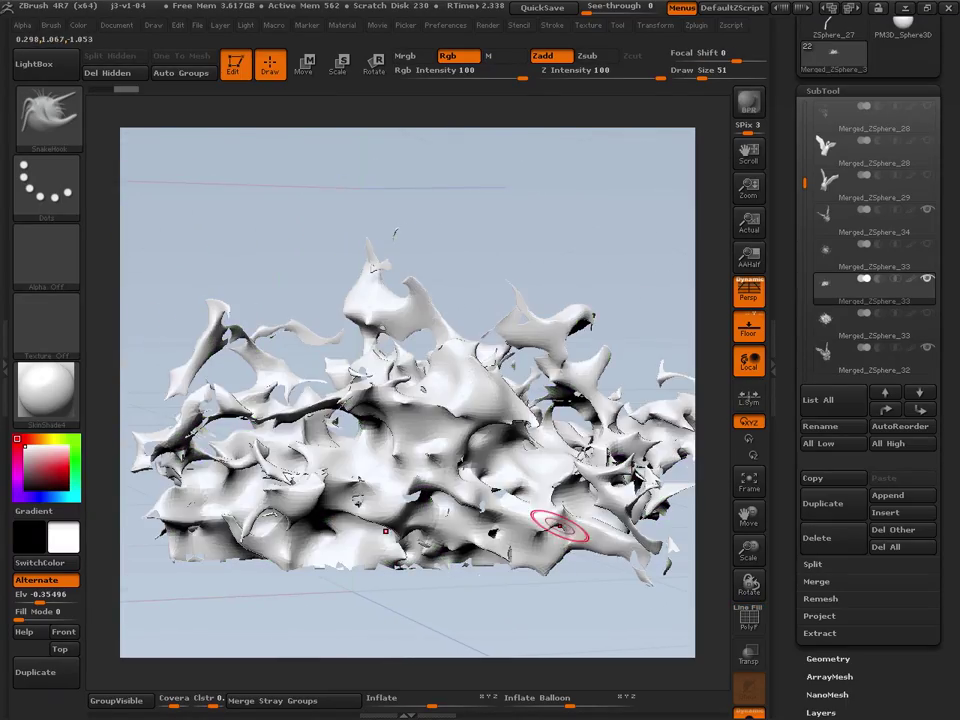
mouse_move(652, 285)
left_mouse_down()
mouse_move(580, 345)
mouse_move(625, 300)
mouse_move(480, 255)
left_mouse_up()
left_click_drag(490, 405, 576, 433)
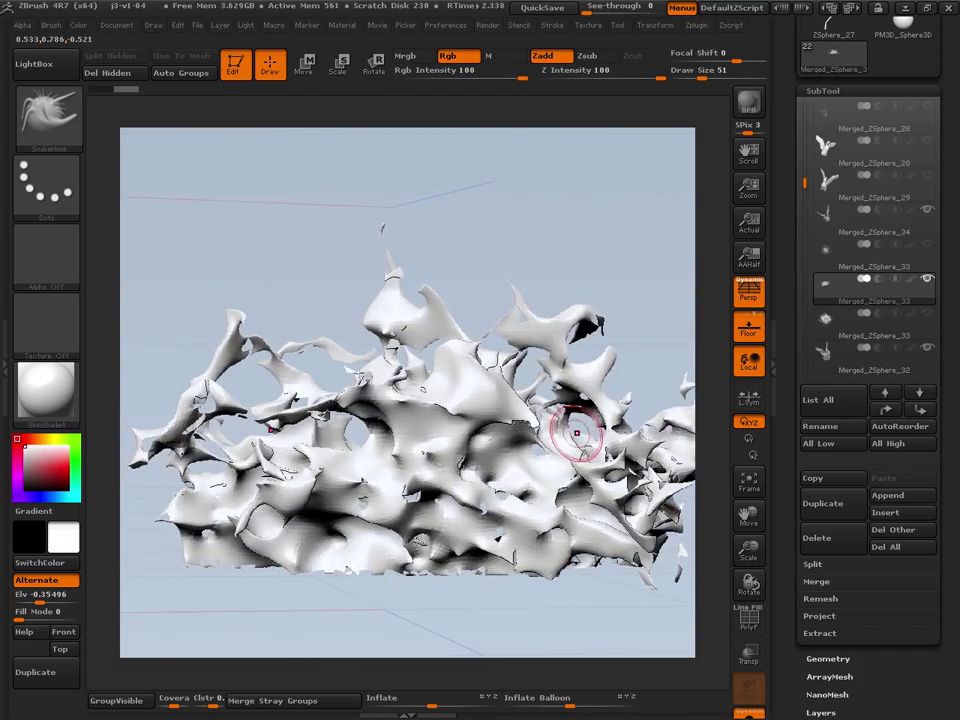
left_click_drag(443, 588, 457, 585)
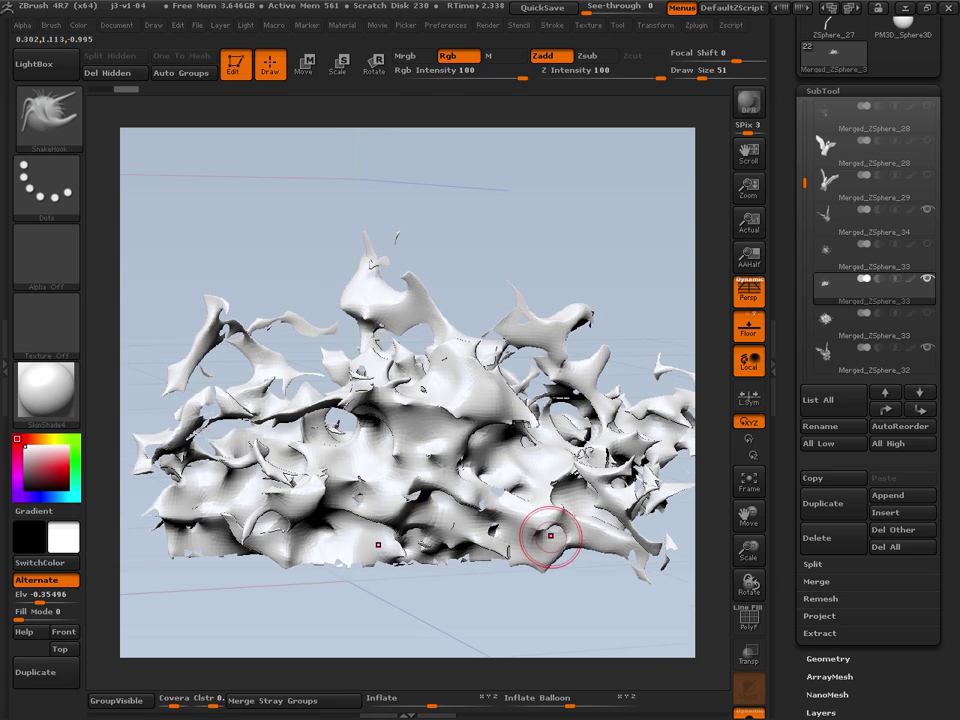
mouse_move(644, 320)
left_mouse_down()
mouse_move(648, 380)
mouse_move(679, 398)
left_mouse_up()
key("f")
left_click_drag(574, 386, 647, 482)
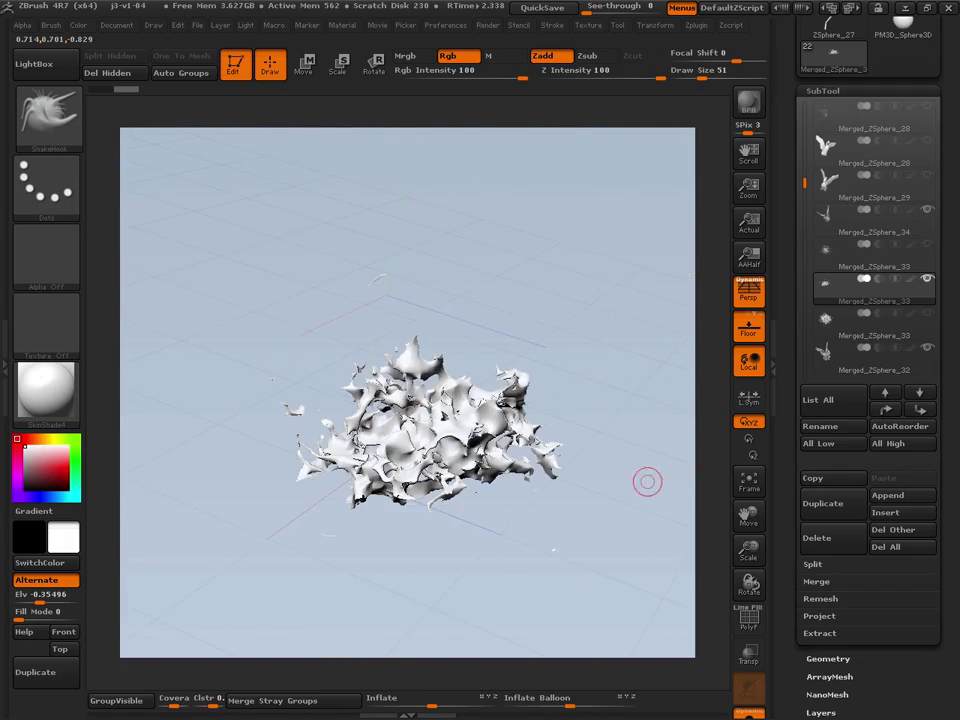
Step: Select the Merged_ZSphere_33 shard subtool above the base and inspect its debris alongside the whole bird
left_click(860, 253)
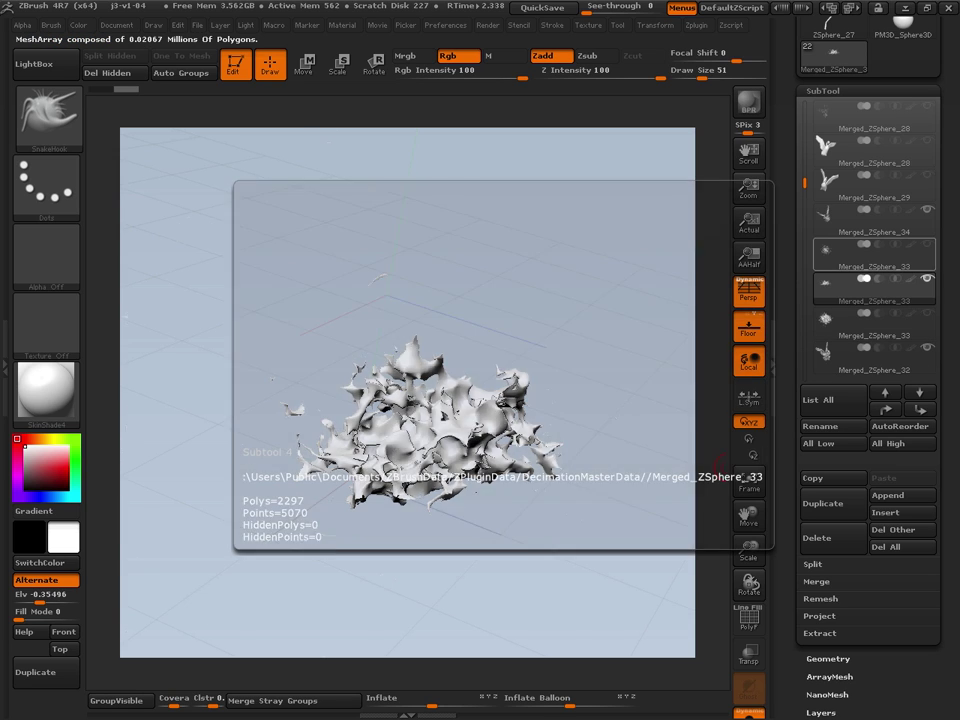
mouse_move(639, 506)
left_mouse_down()
mouse_move(656, 519)
mouse_move(634, 493)
left_mouse_up()
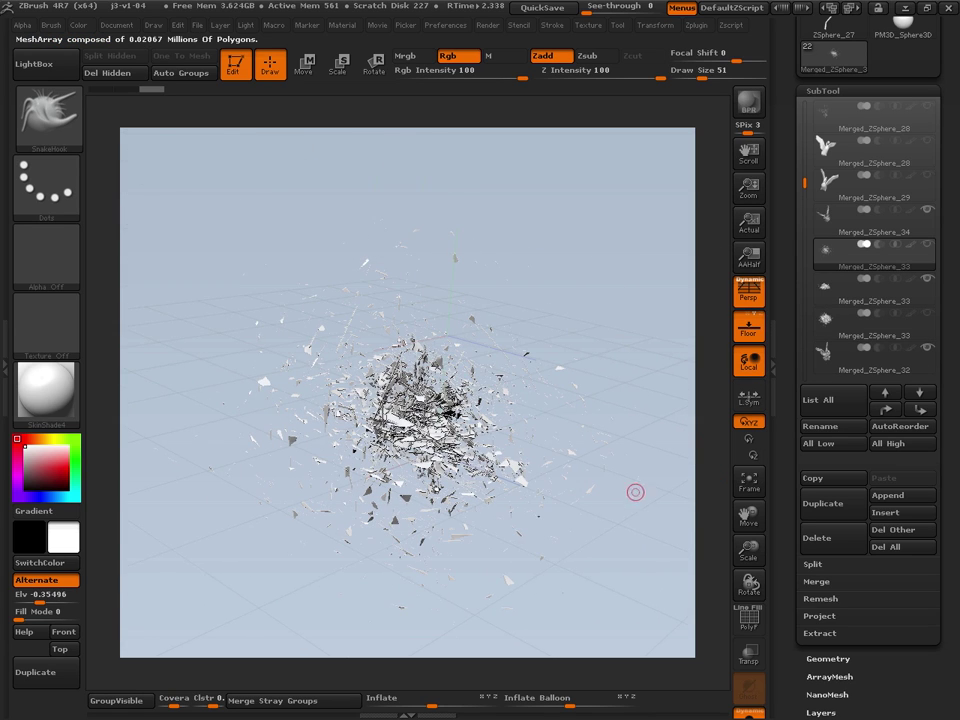
left_click_drag(635, 597, 625, 597)
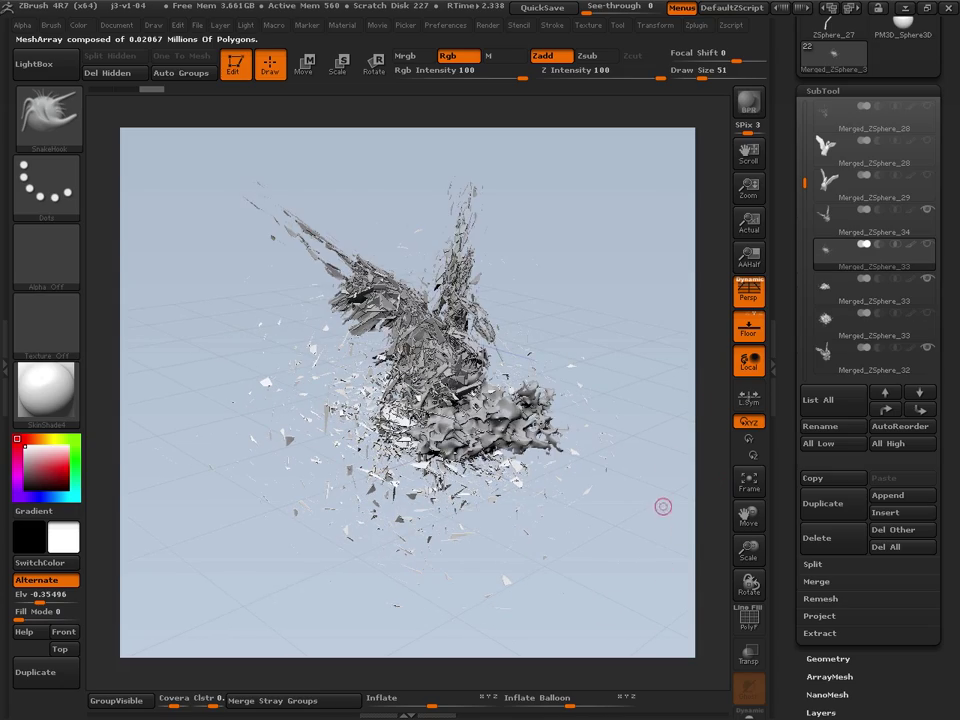
mouse_move(635, 590)
left_mouse_down("alt")
mouse_move(679, 602)
mouse_move(625, 619)
left_mouse_up("alt")
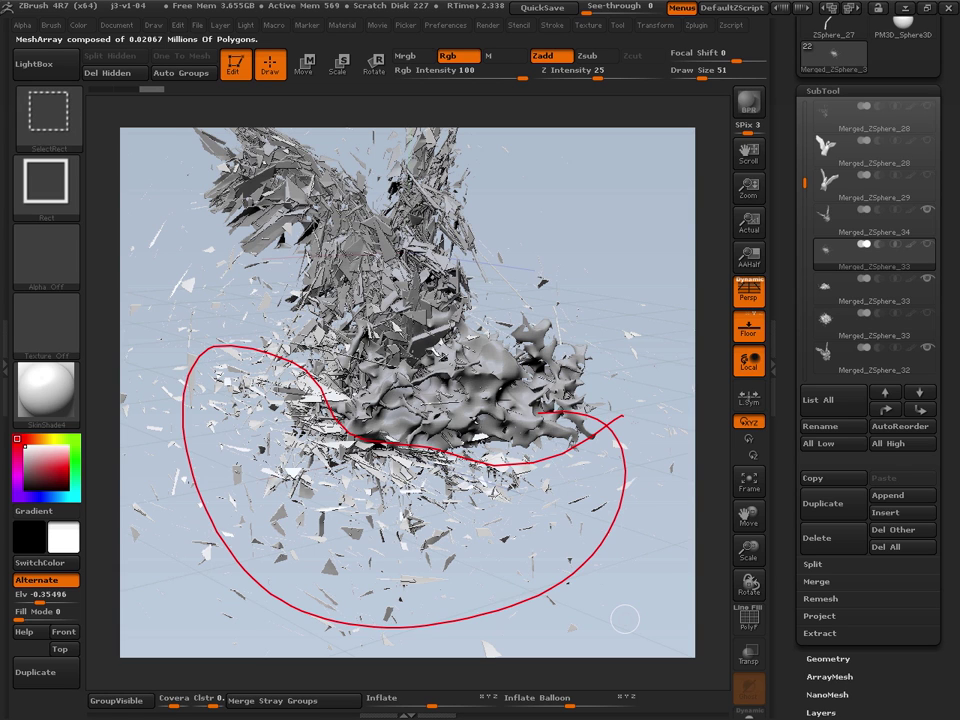
key("Escape")
Step: Open the shards' ArrayMesh settings and switch Array Mesh off to examine the original source pieces on their own
left_click(823, 91)
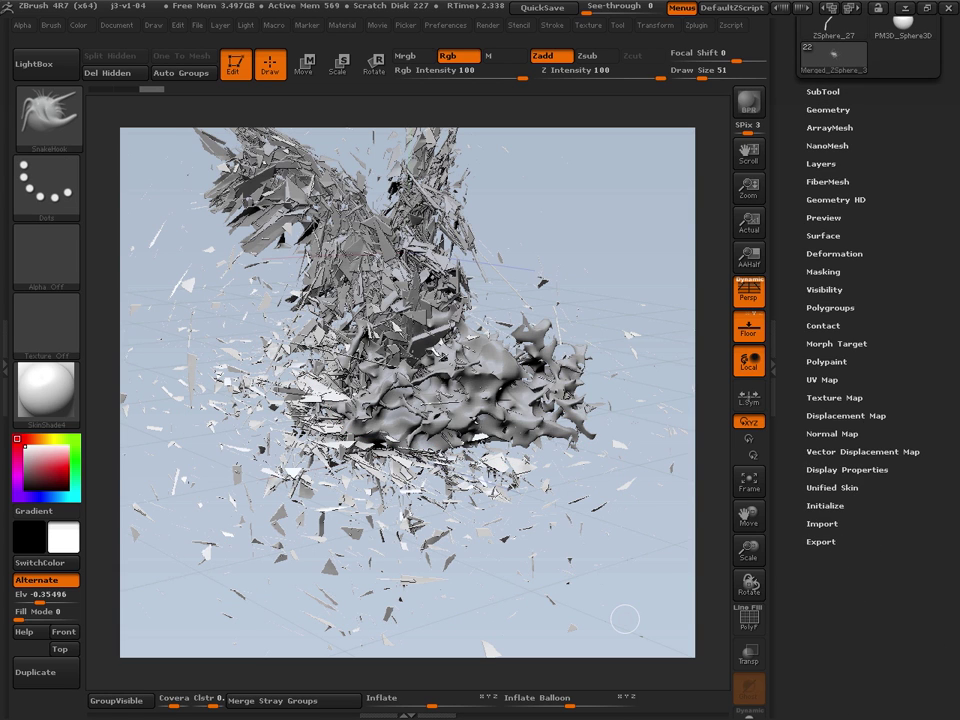
left_click(829, 127)
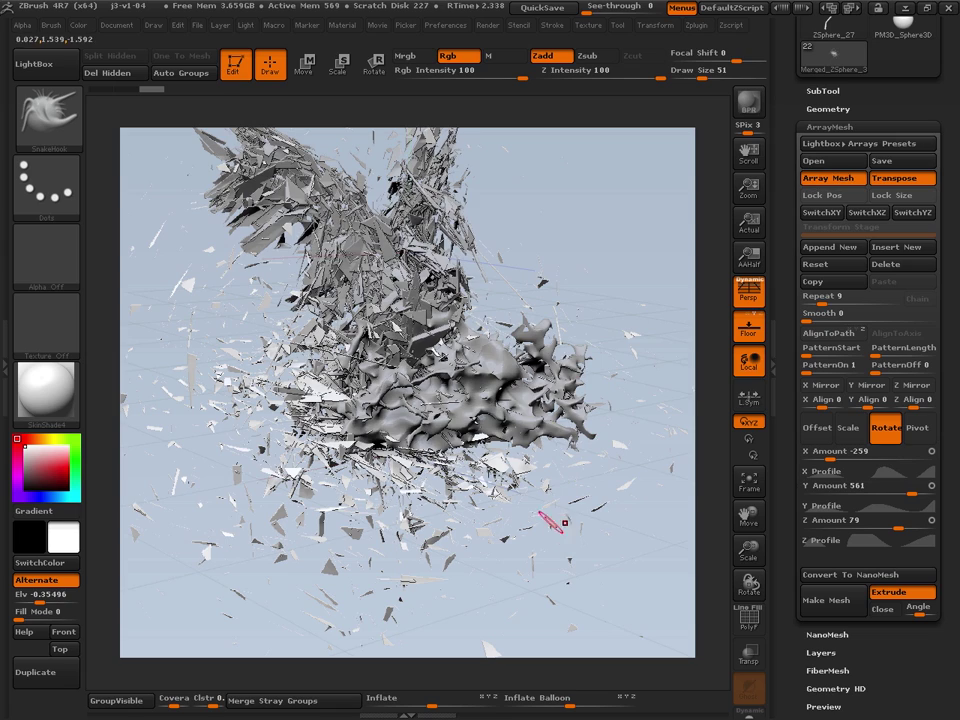
mouse_move(565, 522)
left_mouse_down()
mouse_move(621, 499)
mouse_move(548, 406)
left_mouse_up()
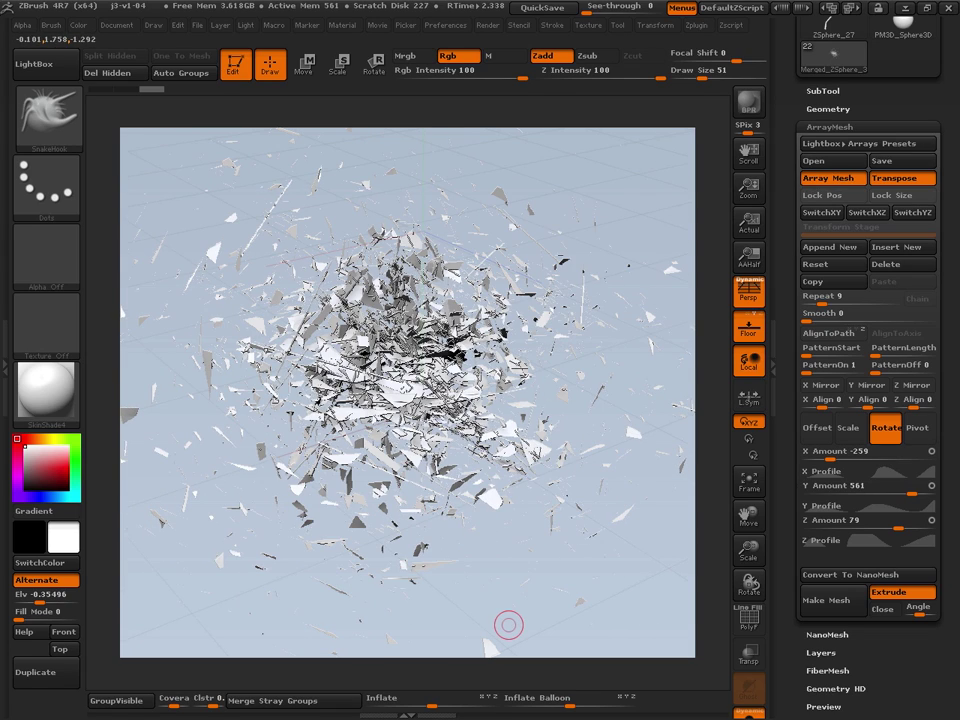
left_click(833, 178)
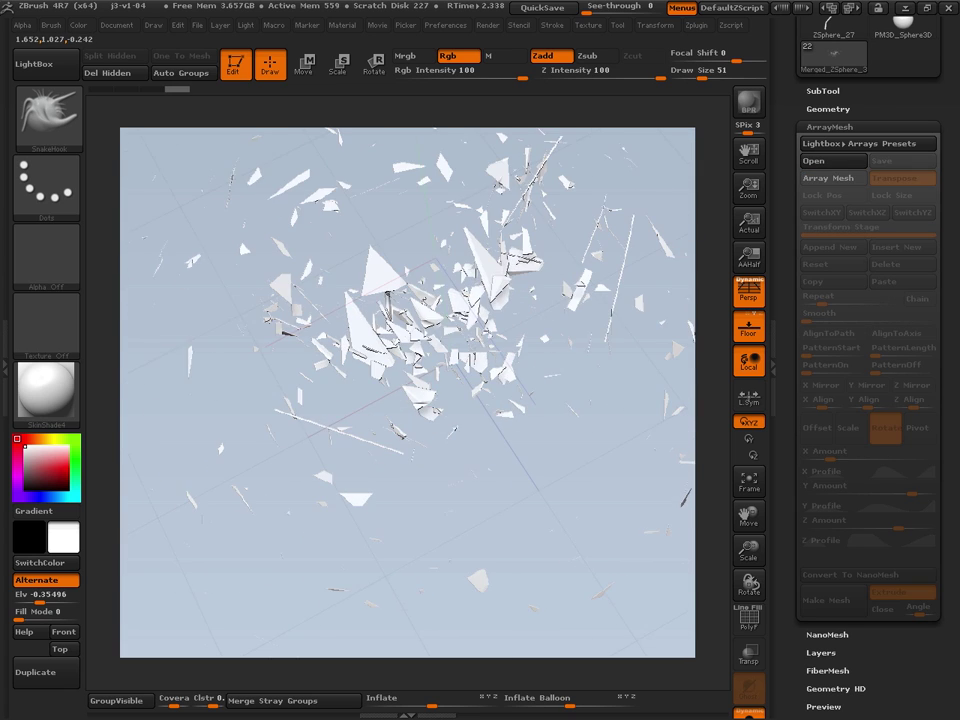
mouse_move(596, 556)
left_mouse_down()
mouse_move(590, 528)
mouse_move(600, 505)
mouse_move(580, 498)
left_mouse_up()
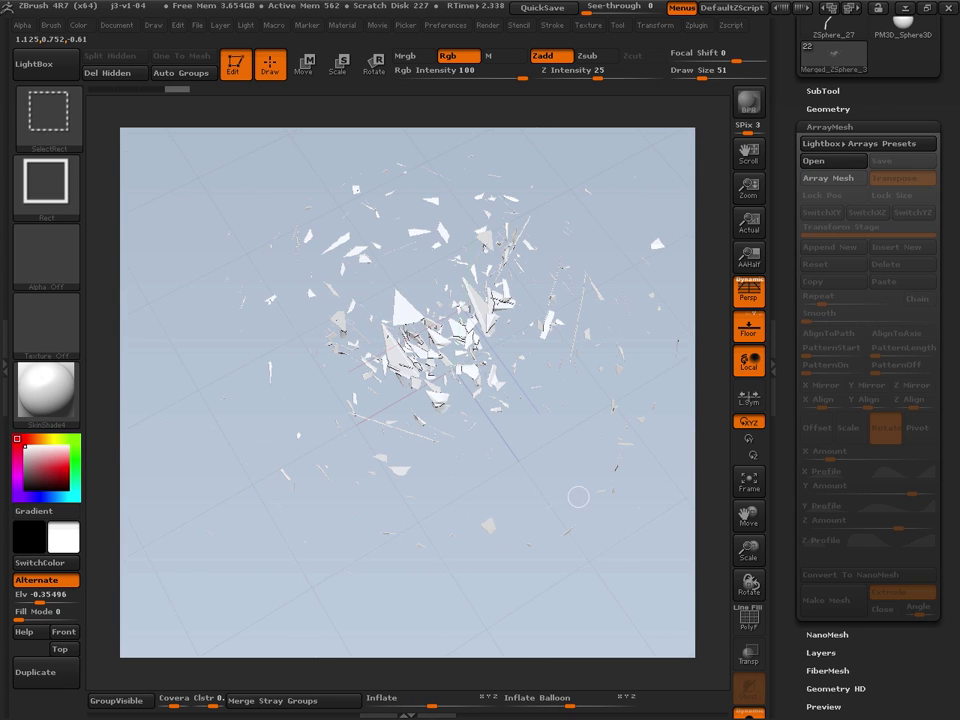
left_click_drag(502, 227, 379, 203)
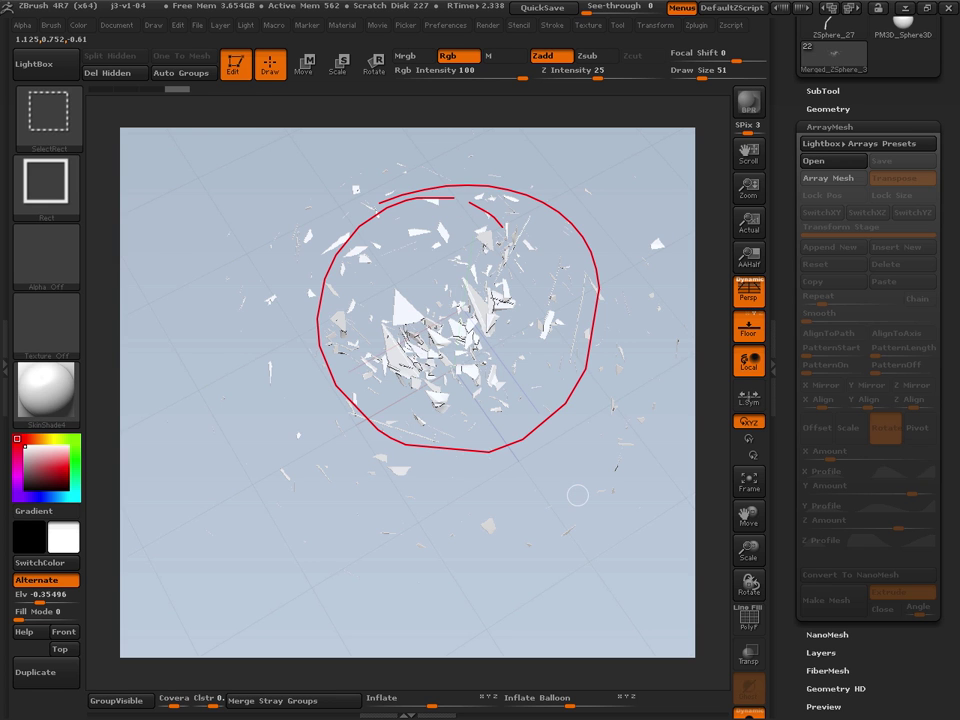
key("Escape")
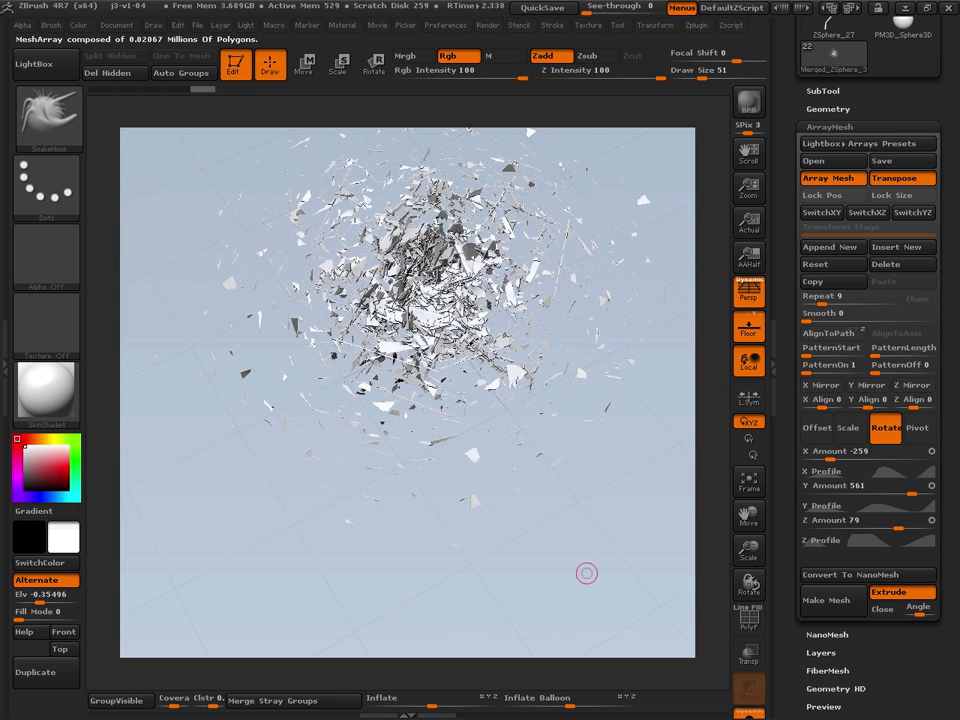
Step: Review the array's Rotate X Profile curve and its Scale, Offset and Rotate amounts
key("ctrl+shift")
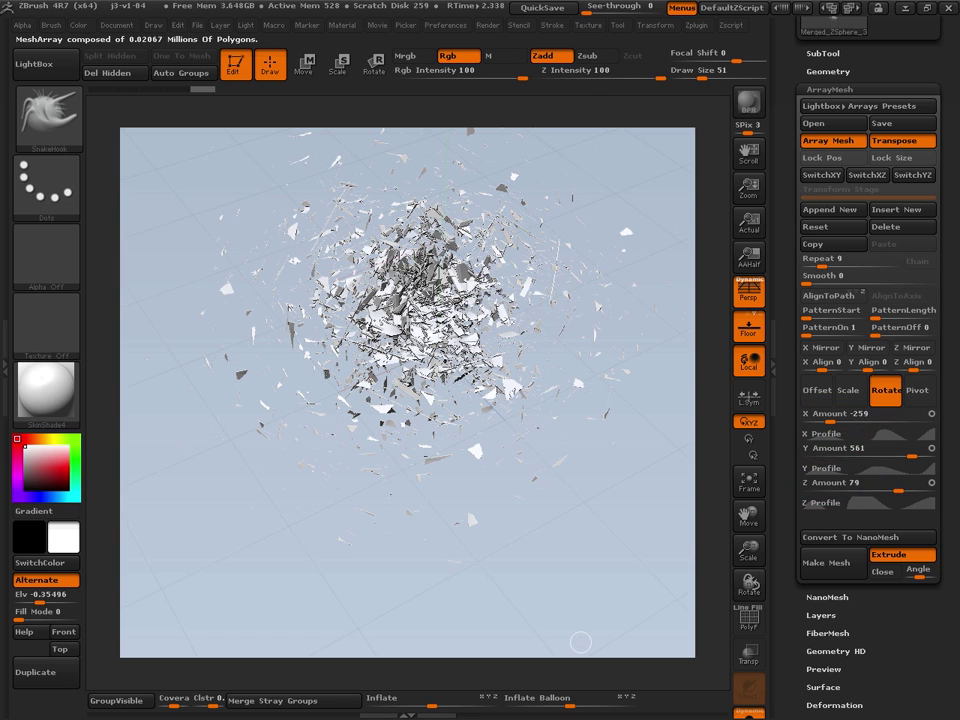
left_click_drag(581, 643, 600, 634)
left_click(850, 435)
key("ctrl+shift")
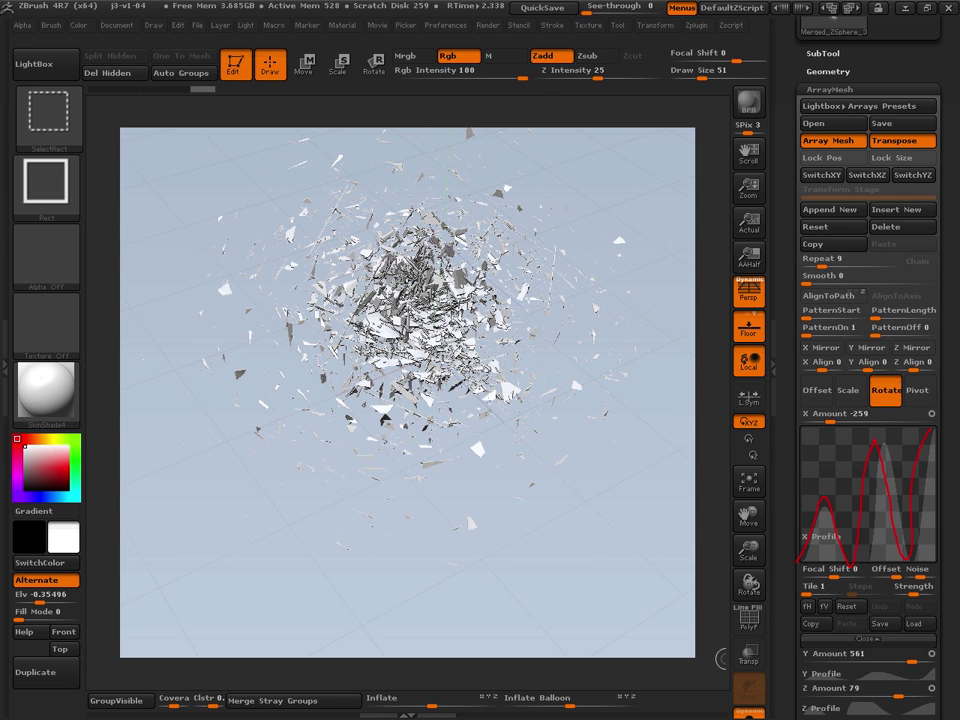
mouse_move(649, 586)
left_mouse_down()
mouse_move(662, 570)
mouse_move(654, 571)
left_mouse_up()
left_click(850, 391)
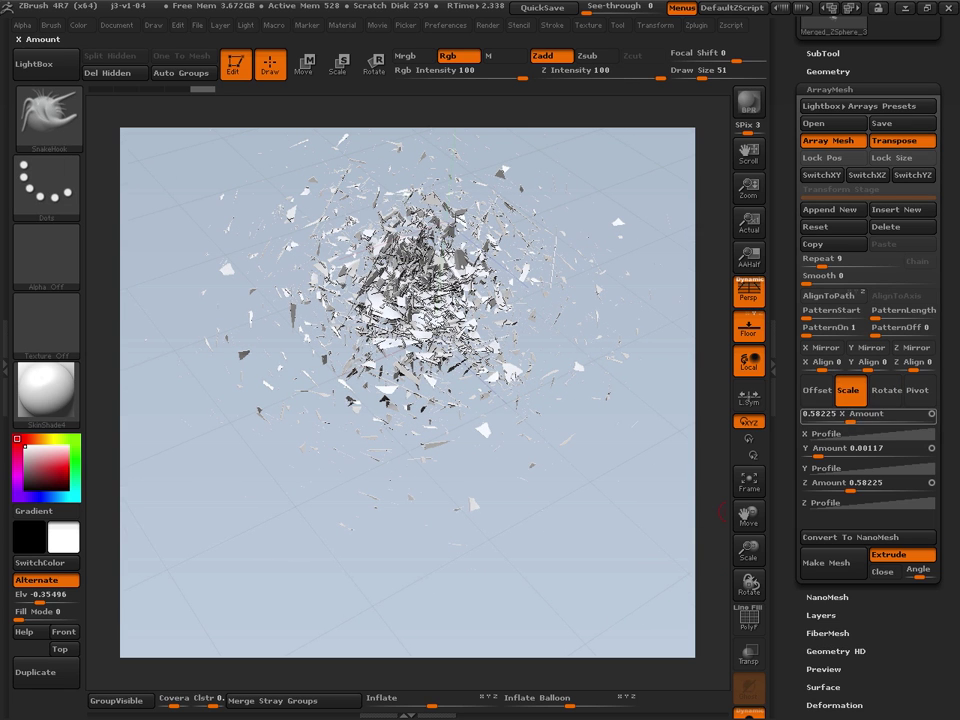
key("w")
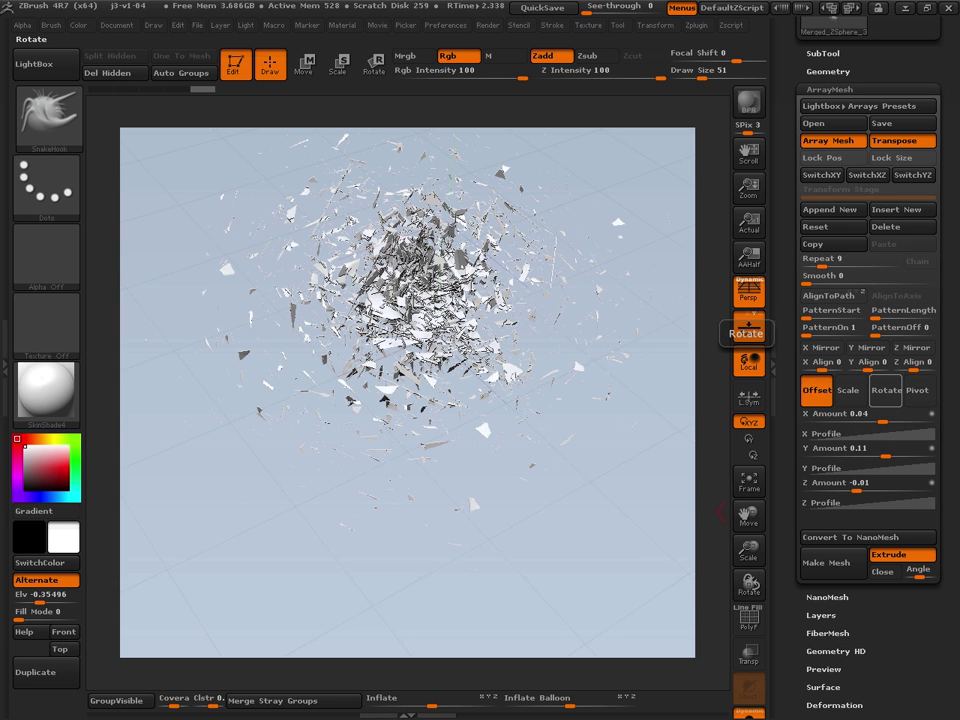
left_click(885, 390)
mouse_move(613, 559)
left_mouse_down()
mouse_move(620, 534)
mouse_move(650, 585)
left_mouse_up()
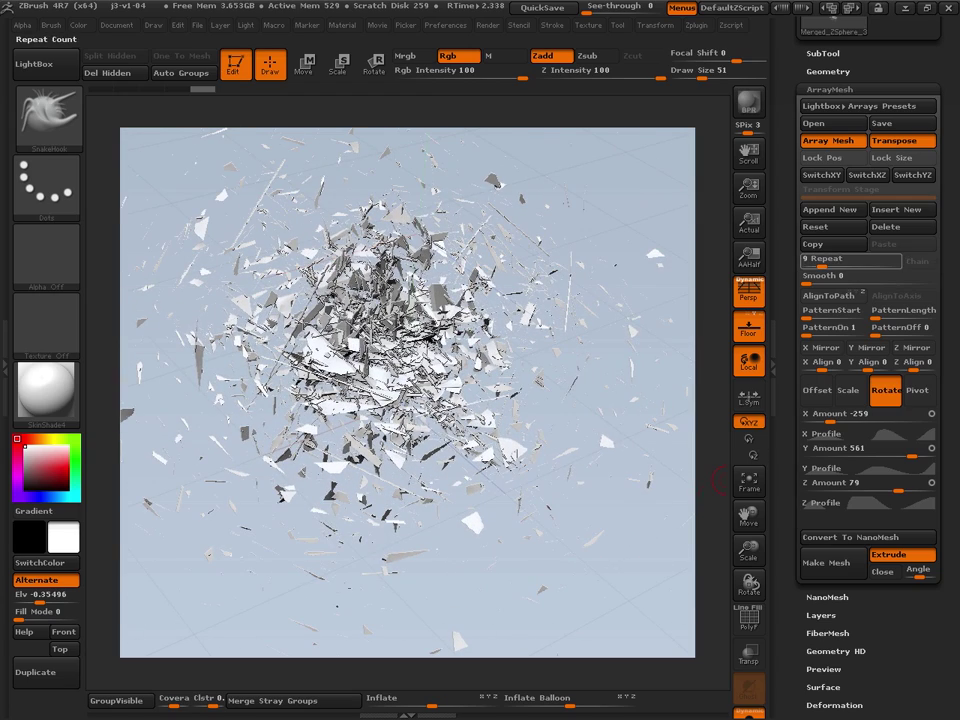
Step: Reduce the array's Repeat to 2 and compare the source shards with their rotated copy, toggling Array Mesh
left_click_drag(822, 263, 804, 262)
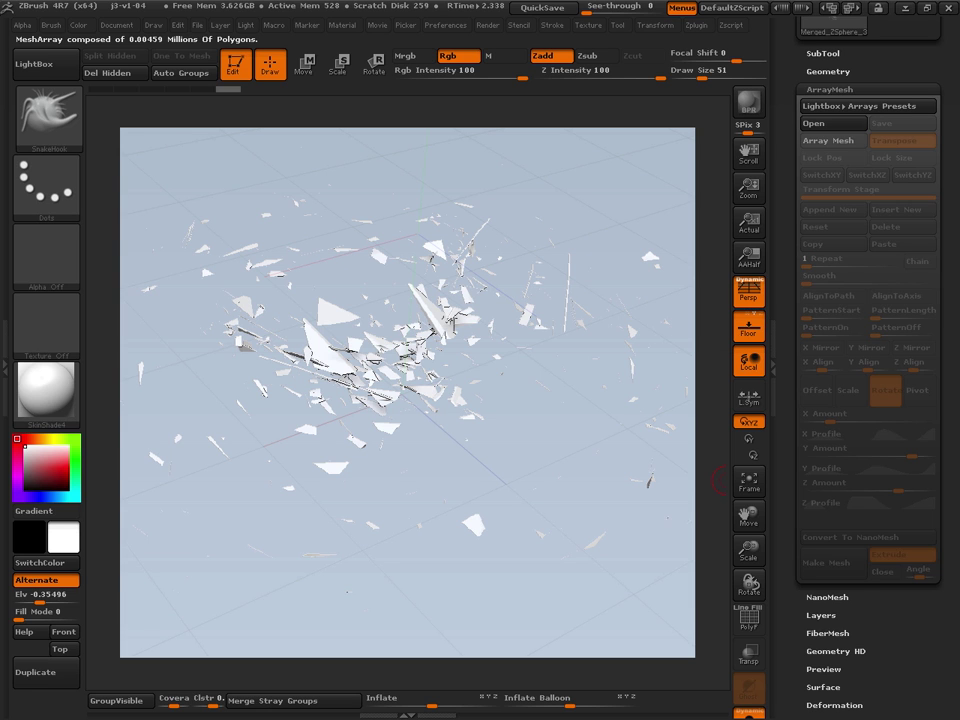
left_click(830, 142)
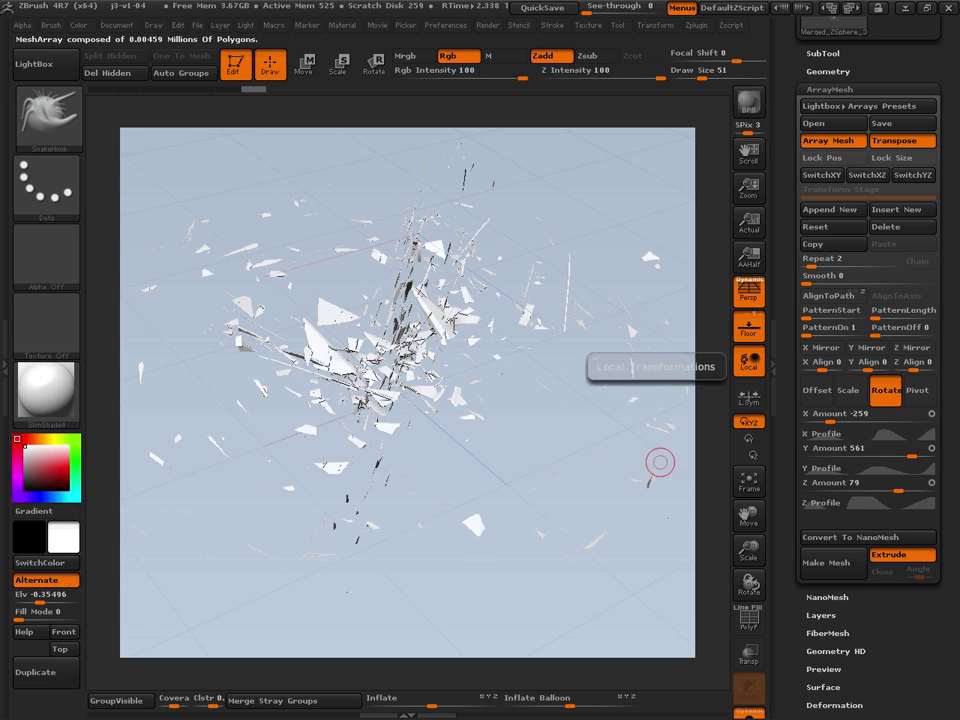
left_click_drag(659, 463, 645, 537)
left_click(832, 142)
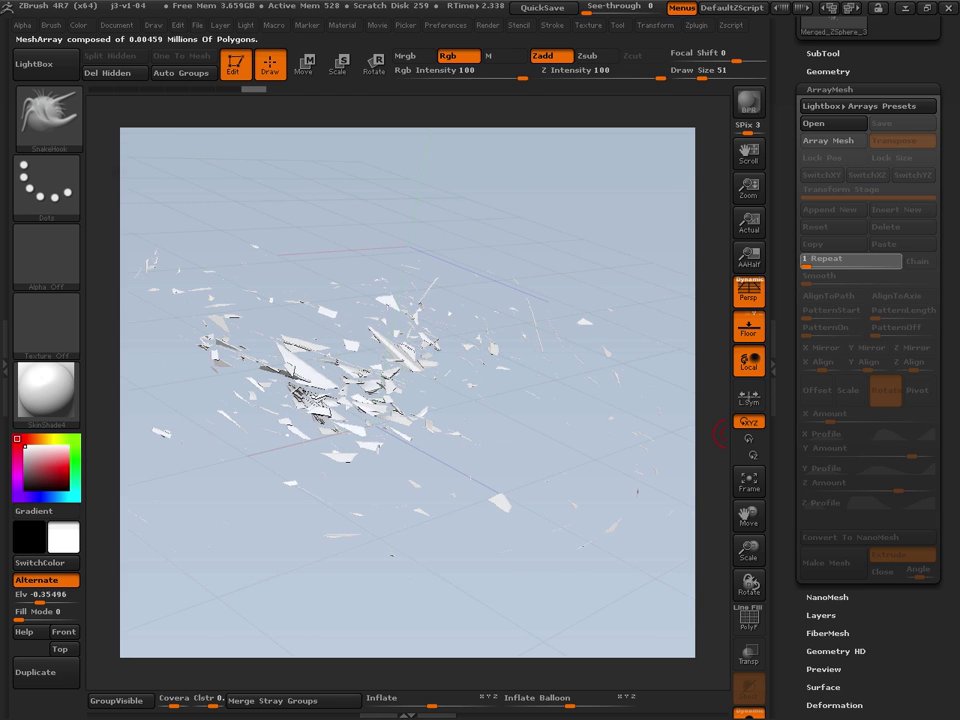
mouse_move(806, 262)
left_mouse_down()
mouse_move(820, 262)
mouse_move(811, 264)
left_mouse_up()
mouse_move(551, 341)
left_mouse_down("ctrl+shift")
mouse_move(358, 459)
mouse_move(303, 286)
left_mouse_up("ctrl+shift")
mouse_move(403, 222)
left_mouse_down()
mouse_move(445, 185)
mouse_move(320, 560)
left_mouse_up()
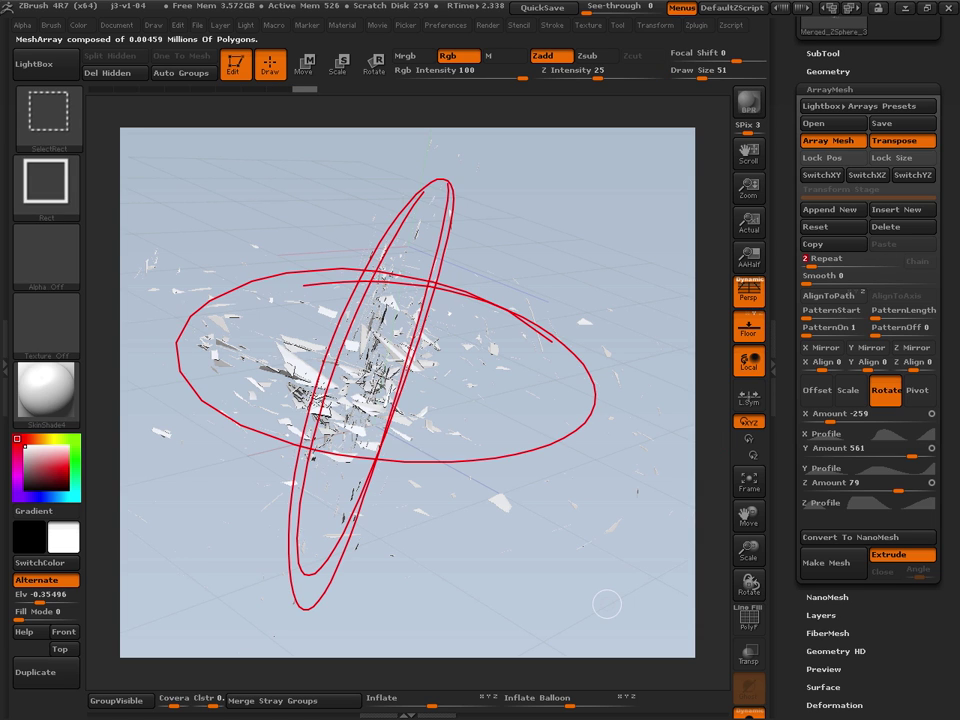
key("Escape")
Step: Try changing the array's Rotate X Amount, including a value of 148, and undo the changes
left_click_drag(830, 420, 837, 420)
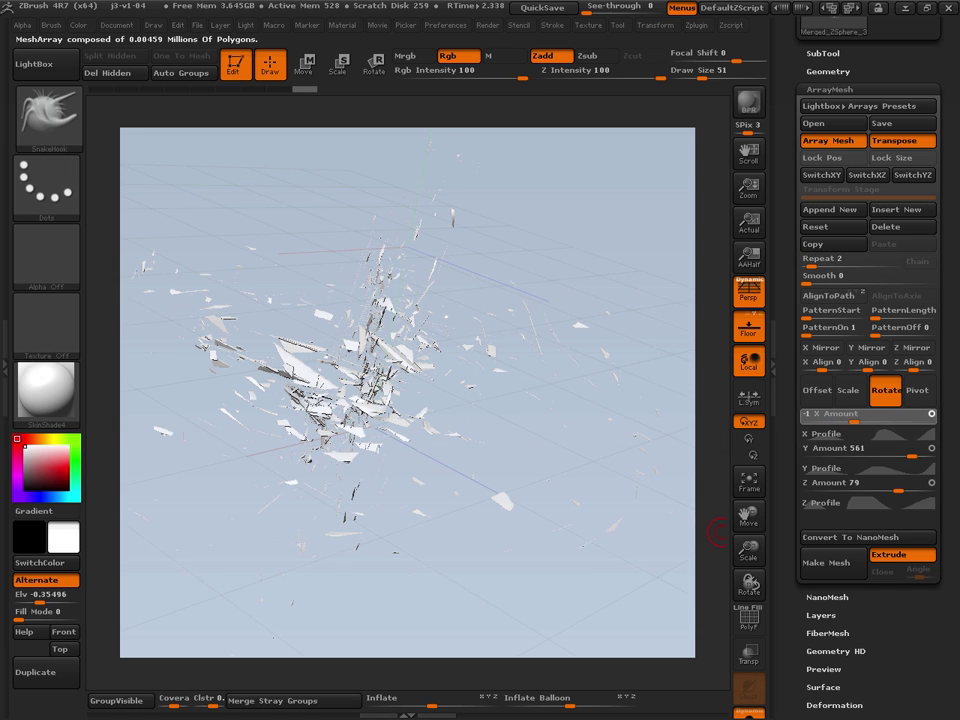
left_click_drag(904, 420, 902, 420)
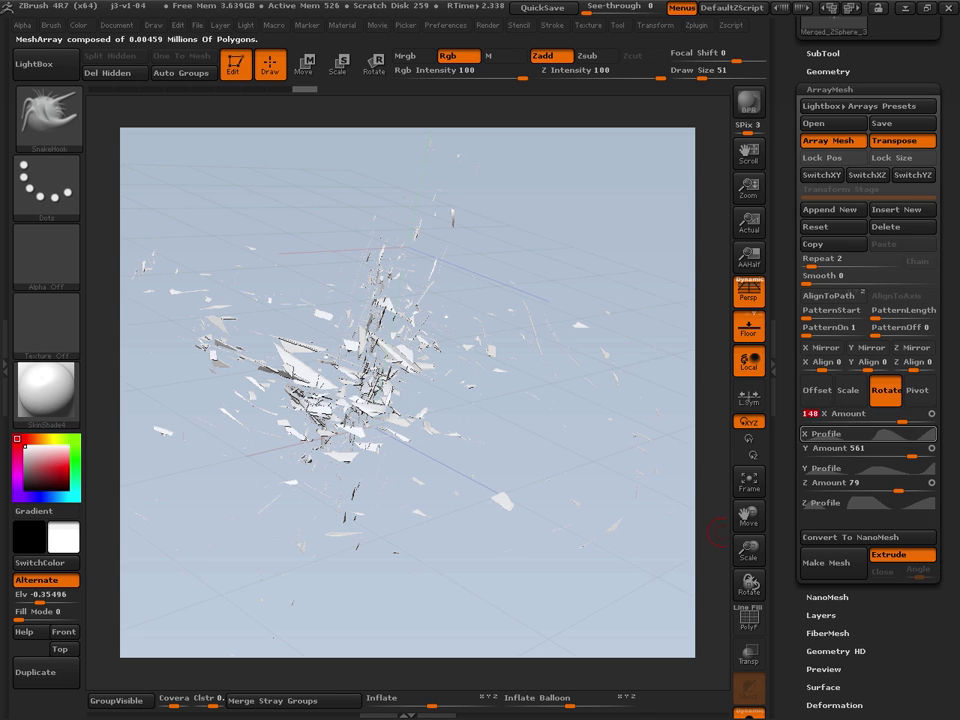
left_click_drag(640, 540, 652, 522)
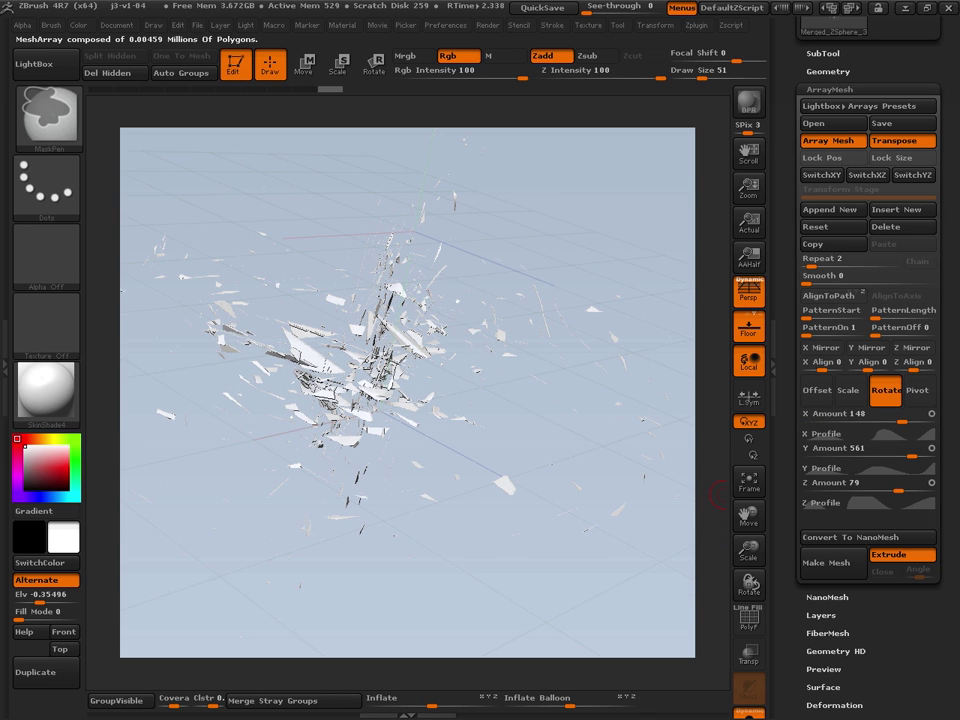
key("ctrl+z")
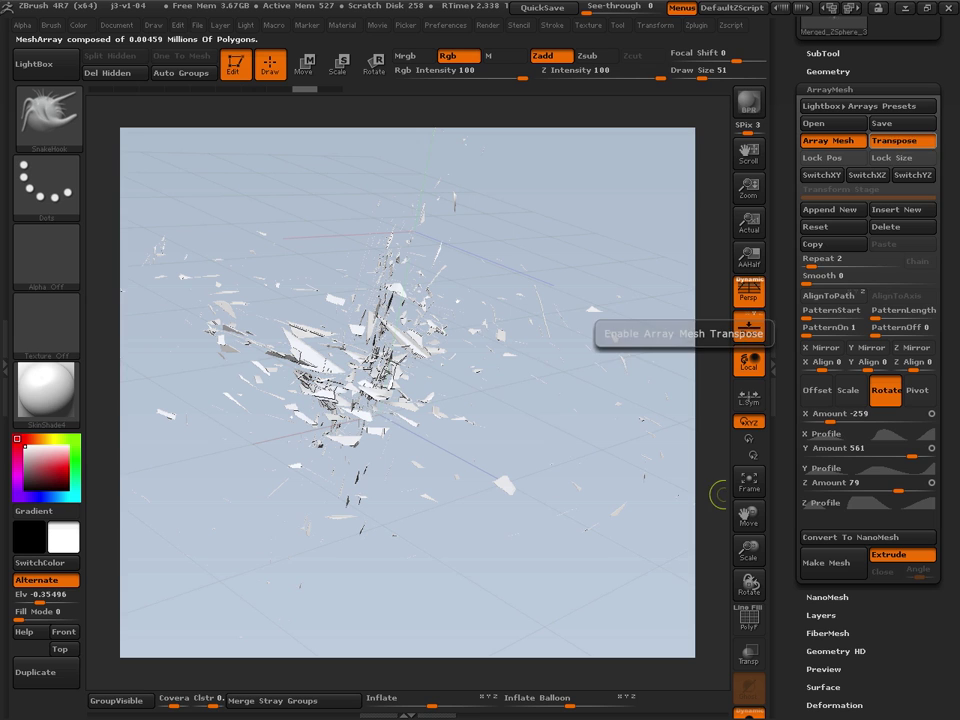
left_click(903, 141)
left_click_drag(830, 419, 839, 419)
key("ctrl+z")
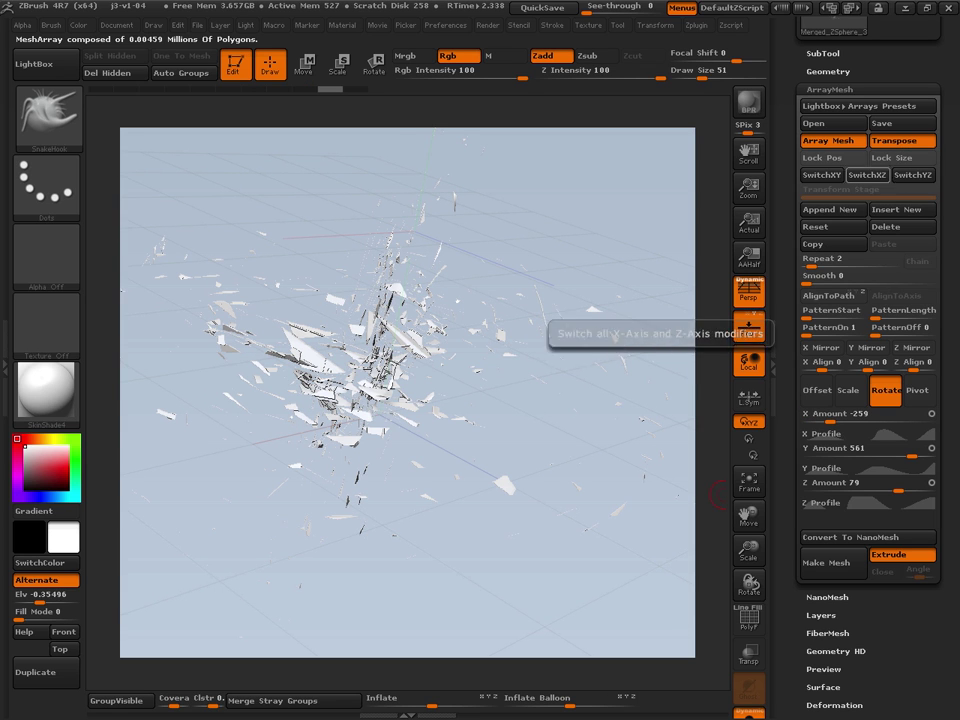
Step: Rotate the array's copies with the Transpose manipulator to an X Amount of about -47 and set Repeat to 9
left_click(374, 65)
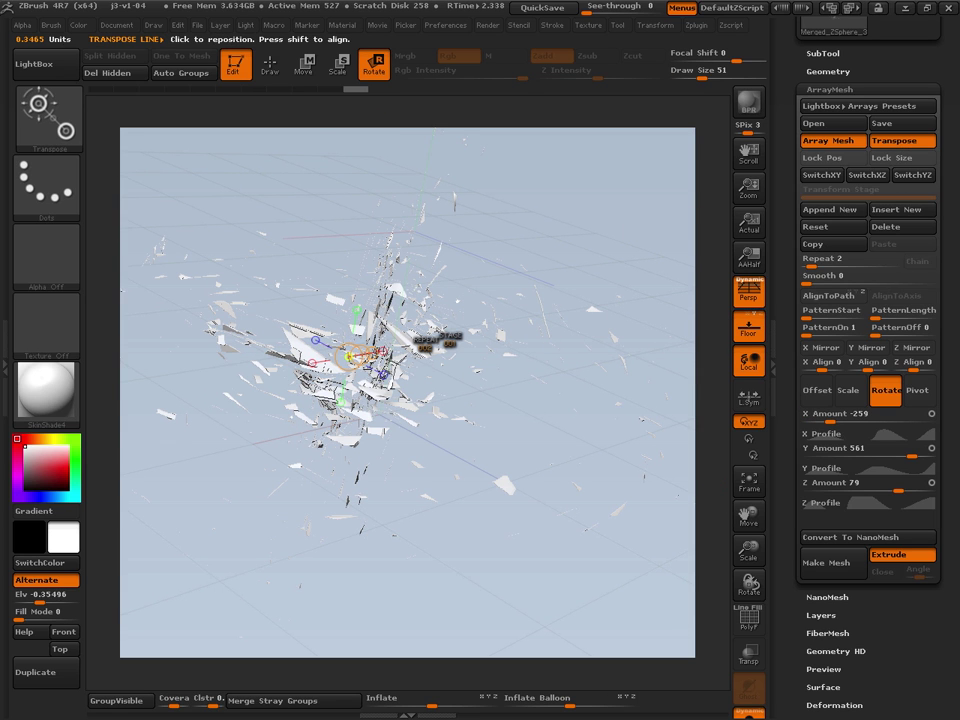
left_click_drag(560, 420, 562, 490)
left_click_drag(346, 294, 383, 345)
left_click_drag(811, 265, 817, 265)
left_click_drag(367, 293, 436, 303)
key("w")
left_click_drag(600, 450, 430, 500)
left_click_drag(817, 264, 822, 264)
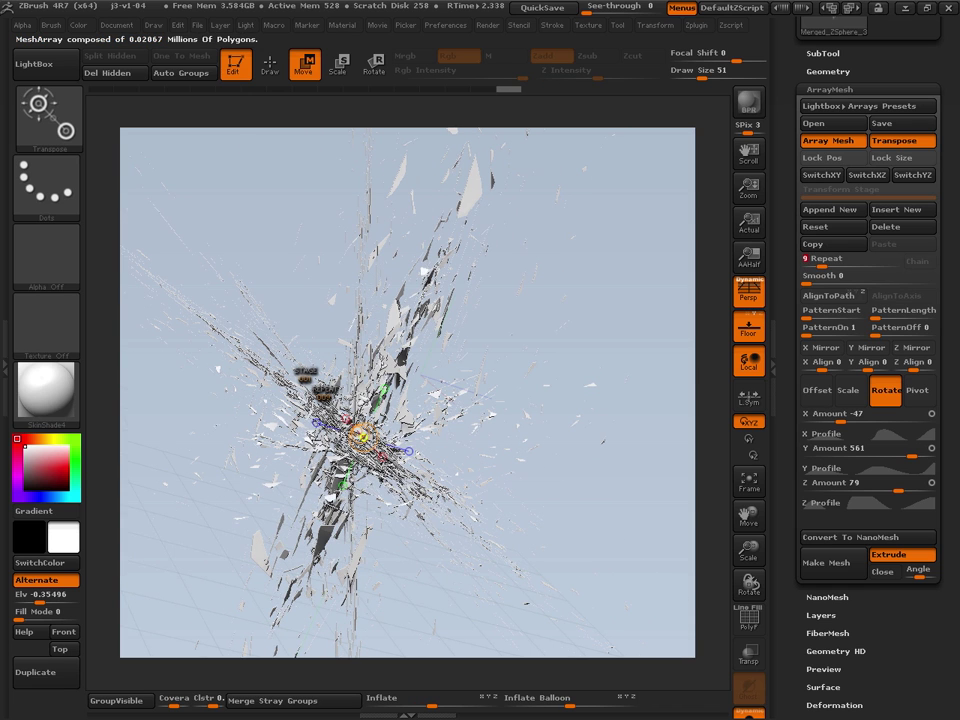
Step: Scale down the shard array's copies with the Transpose manipulator to gather them into a compact cluster
key("e")
left_click_drag(521, 470, 560, 450)
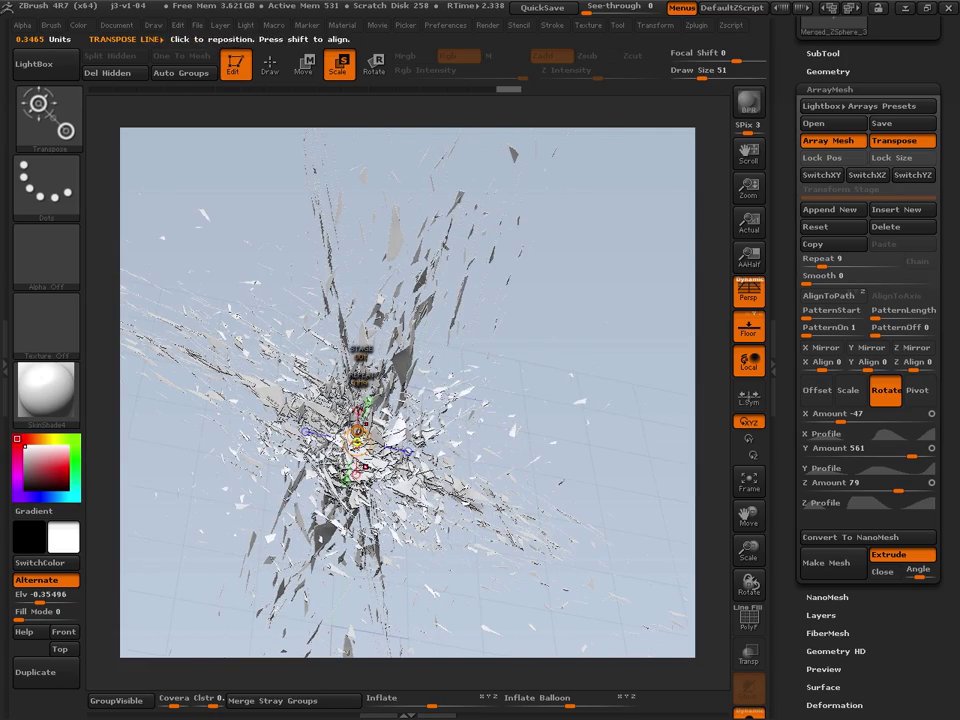
left_click_drag(358, 431, 338, 446)
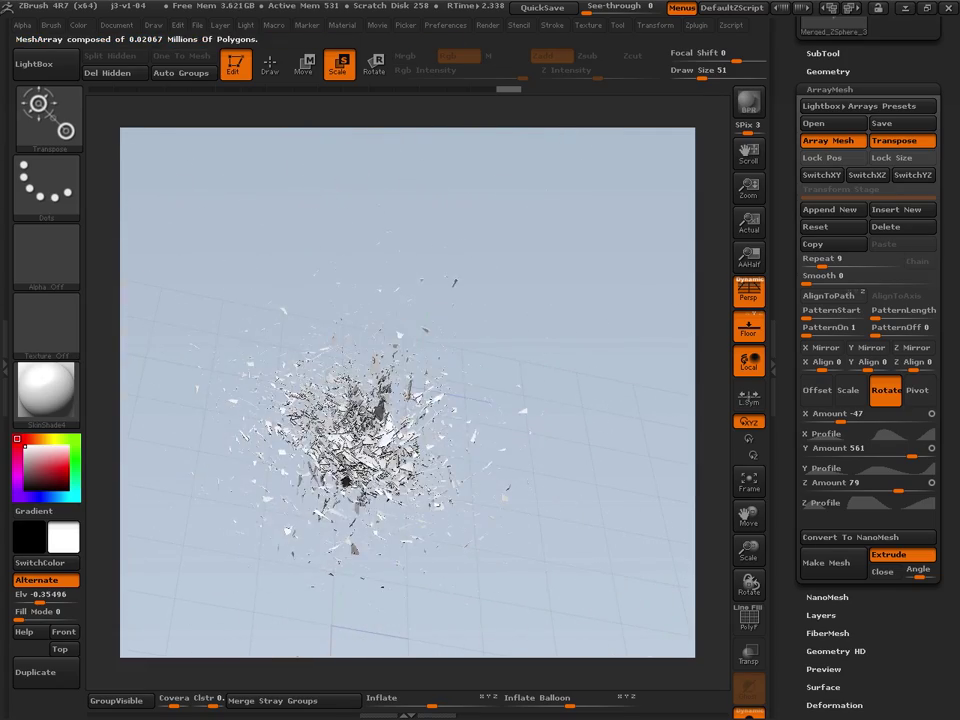
Step: Convert the shard array into real geometry with Make Mesh and return to Draw mode
left_click_drag(530, 490, 632, 482)
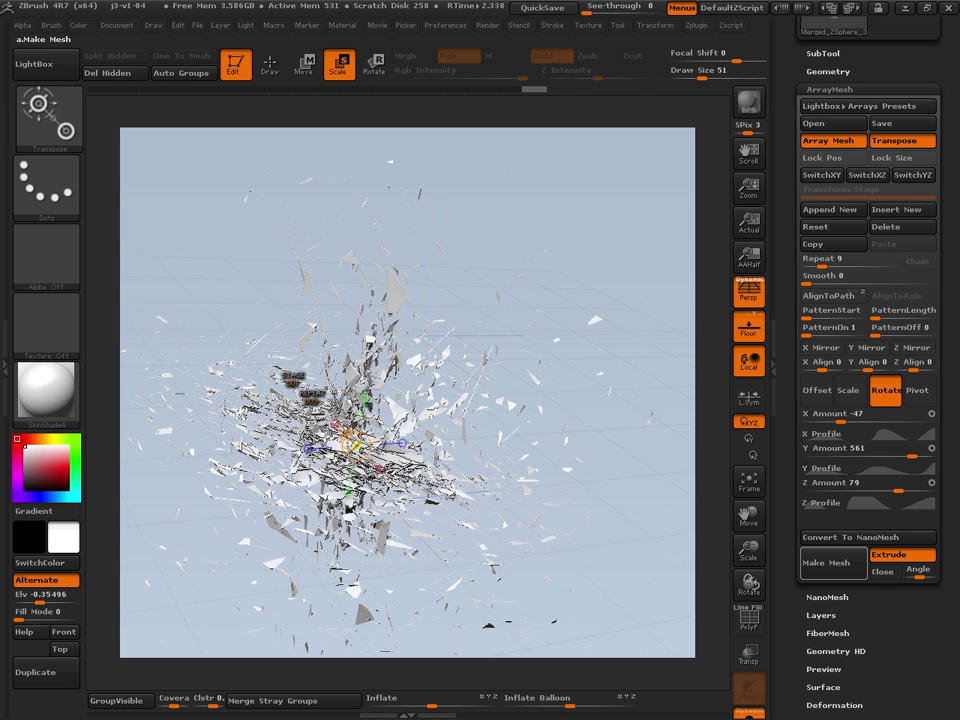
key("a")
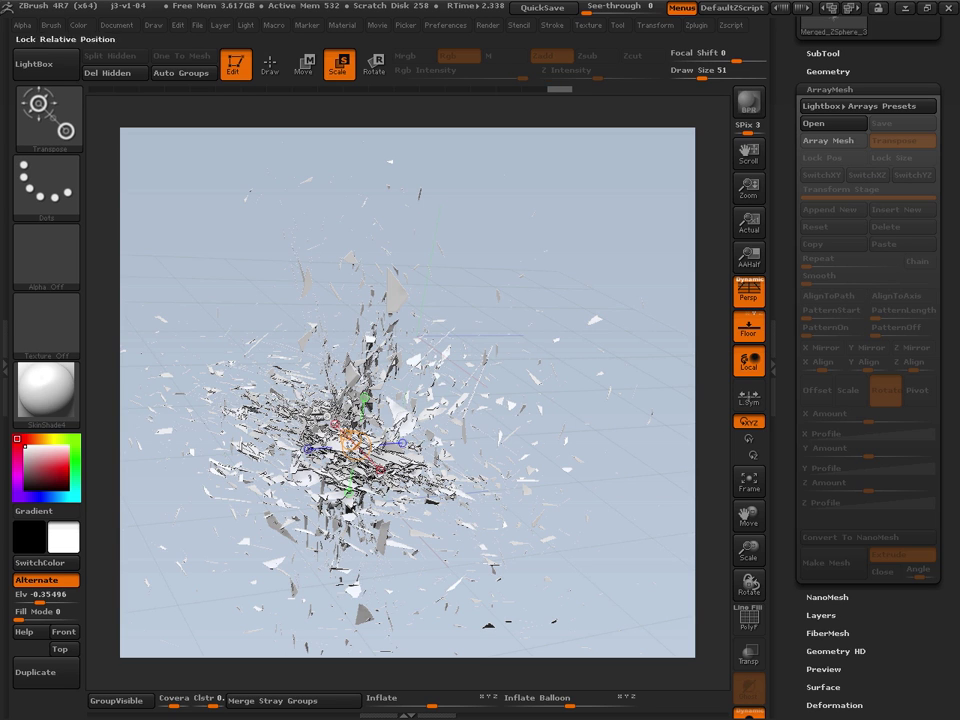
left_click(823, 54)
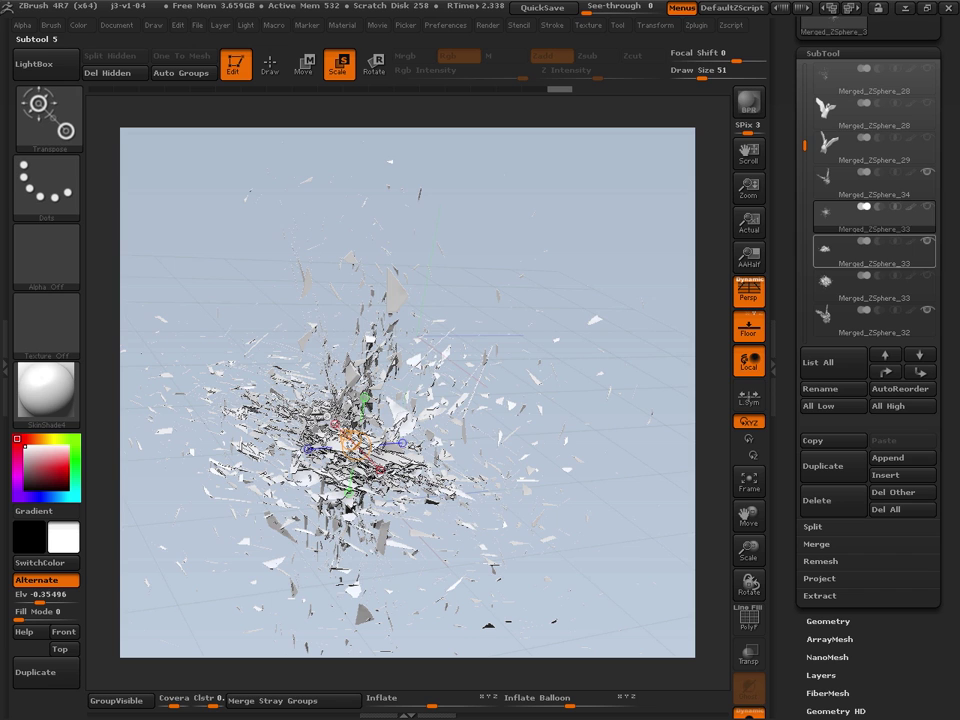
key("q")
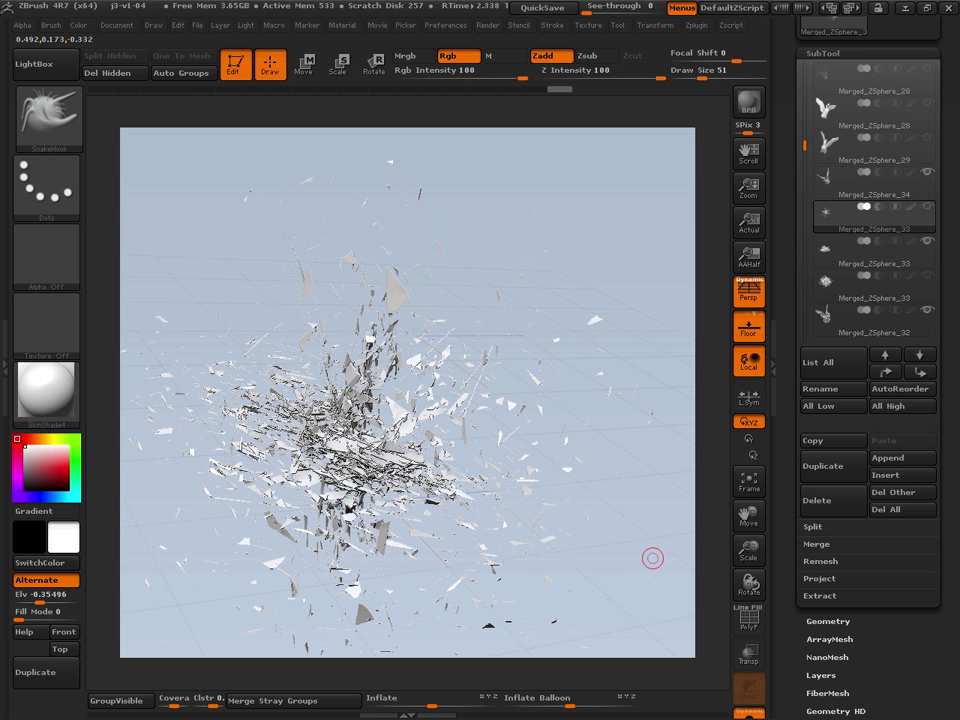
left_click_drag(652, 557, 665, 567)
Step: Set the DynaMesh resolution to 32 and remesh the shard cluster into fused, jagged debris
left_click(828, 71)
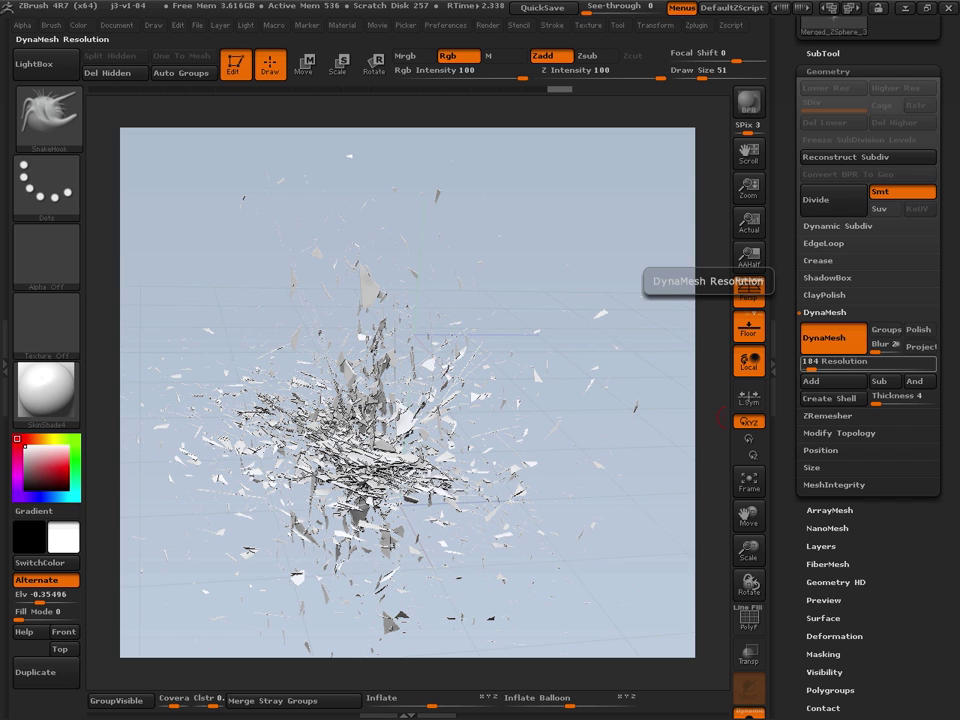
left_click(809, 363)
type("32")
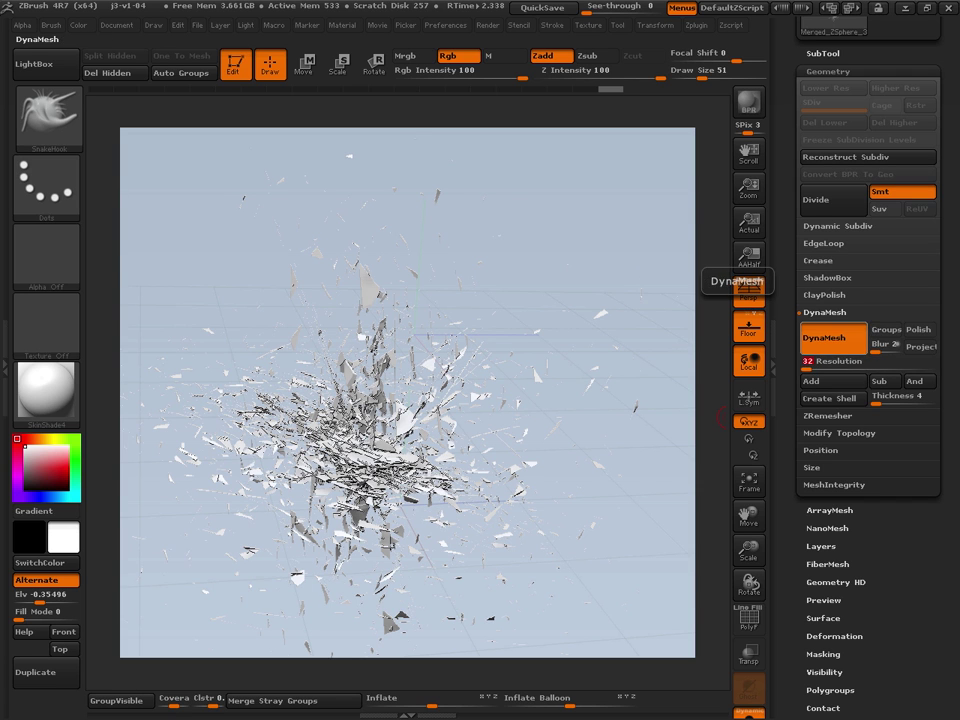
left_click_drag(655, 412, 600, 280)
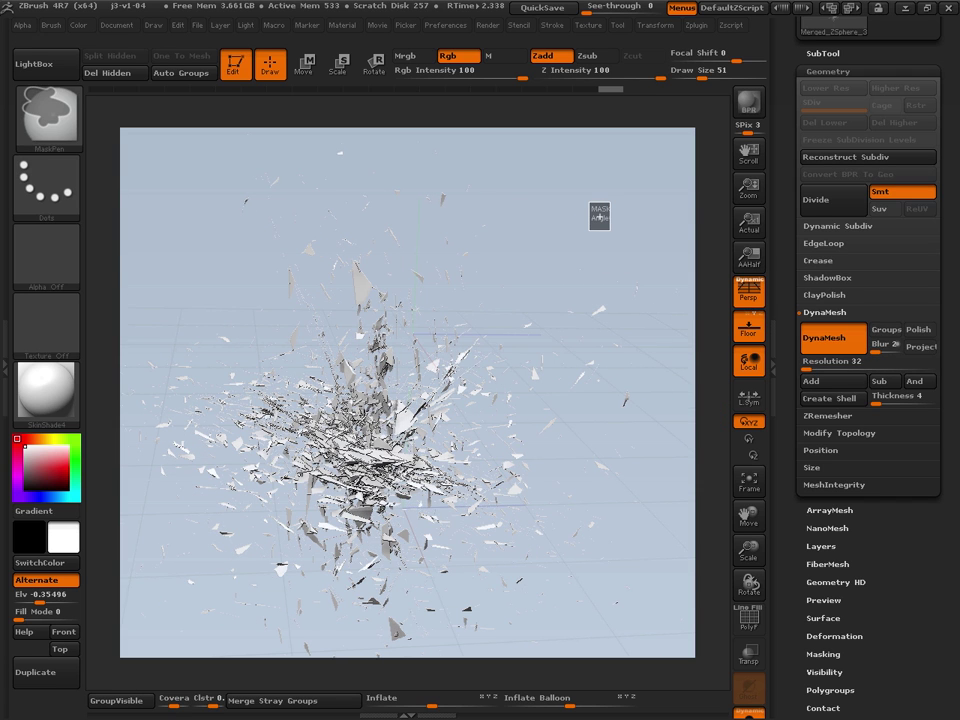
left_click_drag(599, 215, 690, 347, "ctrl")
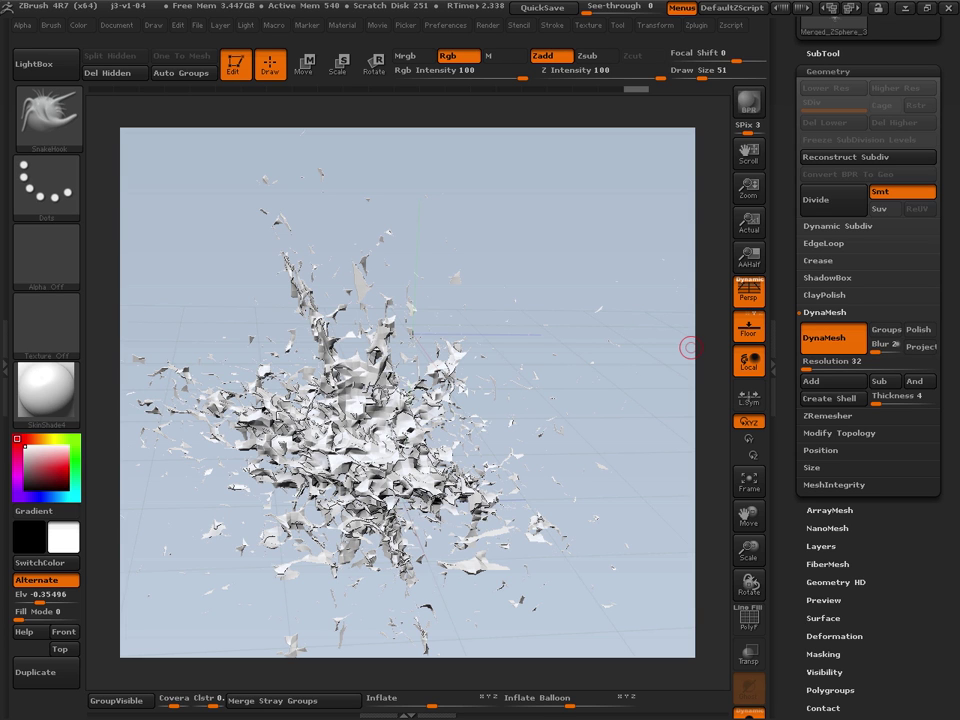
mouse_move(628, 423)
left_mouse_down()
mouse_move(658, 465)
mouse_move(612, 435)
left_mouse_up()
Step: Turn on PolyFrame, isolate the large green polygroup to examine the fused core from several angles, and restore full visibility
left_click_drag(480, 231, 619, 306, "alt")
key("shift+f")
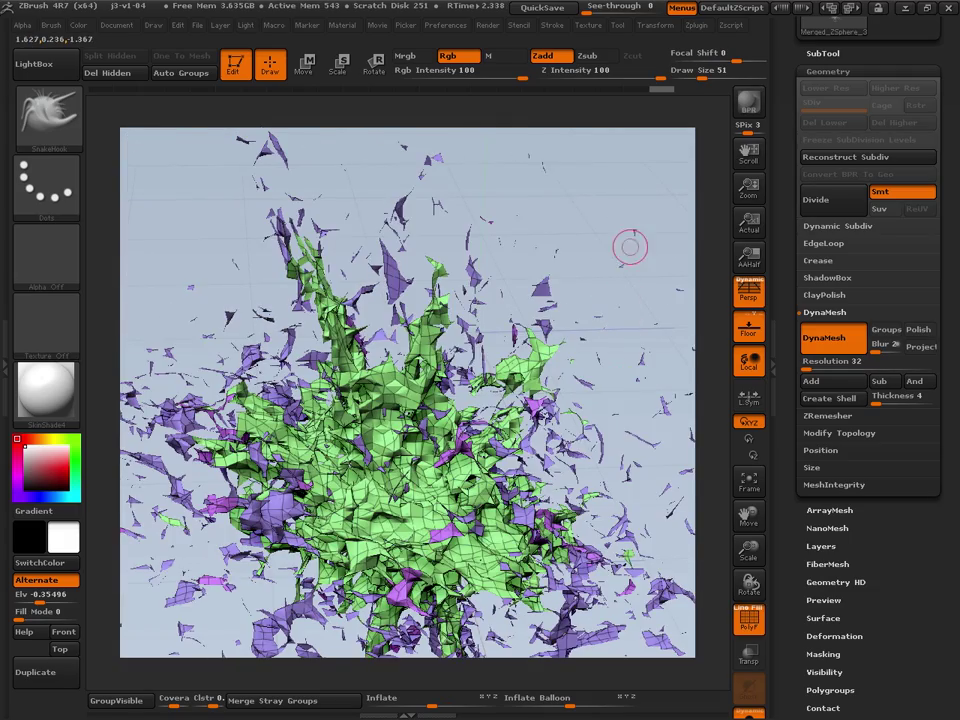
left_click_drag(509, 258, 566, 190, "alt")
left_click(468, 440, "ctrl+shift")
left_click_drag(660, 324, 686, 280)
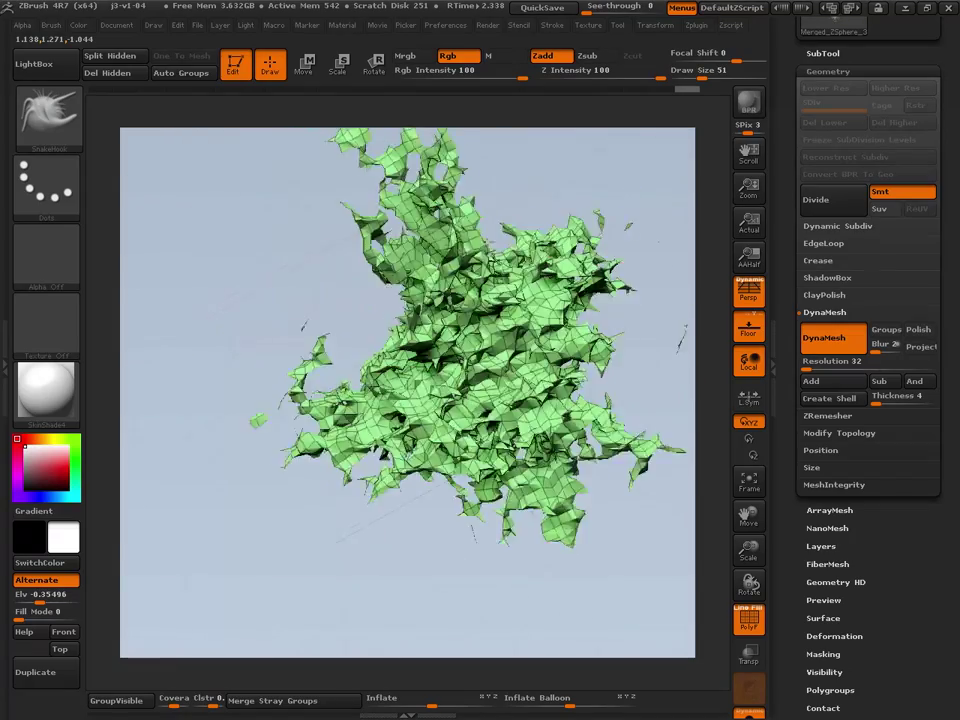
left_click_drag(600, 560, 350, 590)
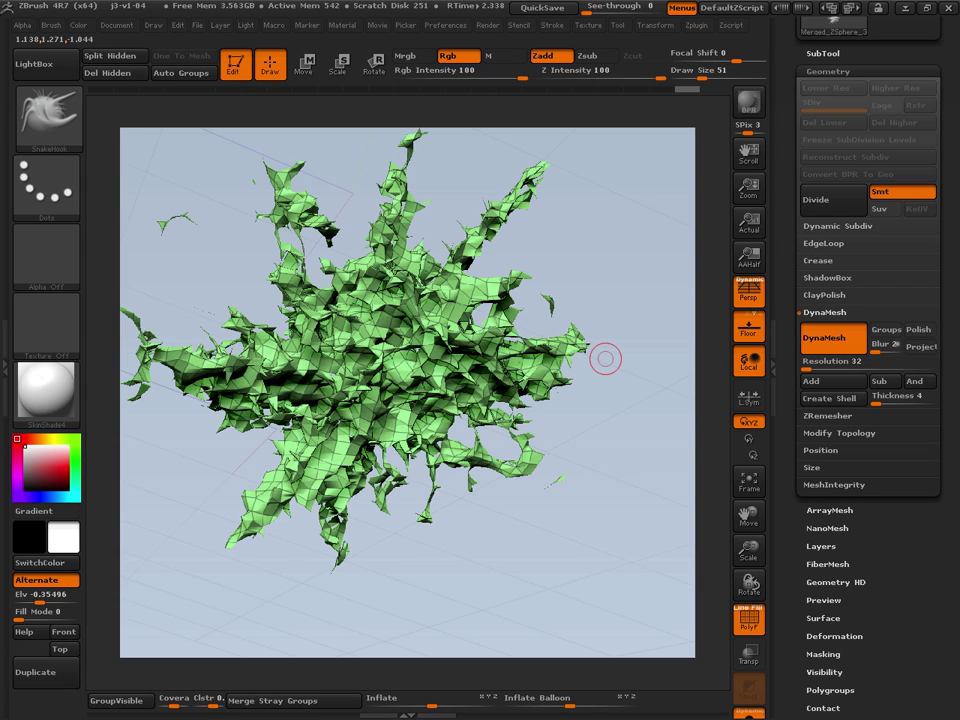
left_click_drag(605, 358, 674, 512)
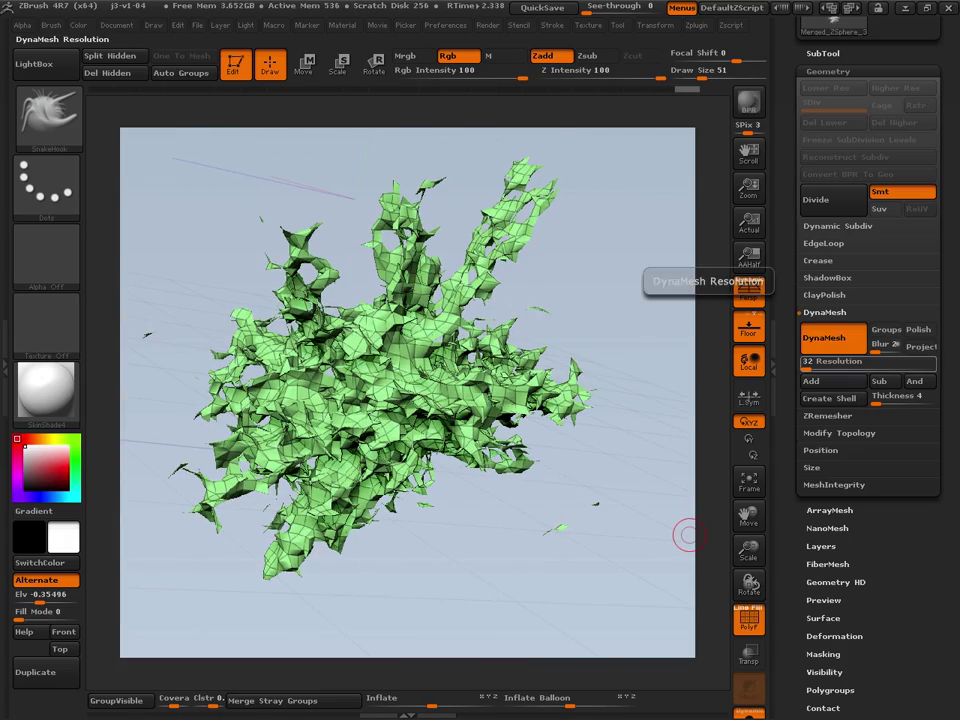
left_click_drag(644, 556, 677, 549)
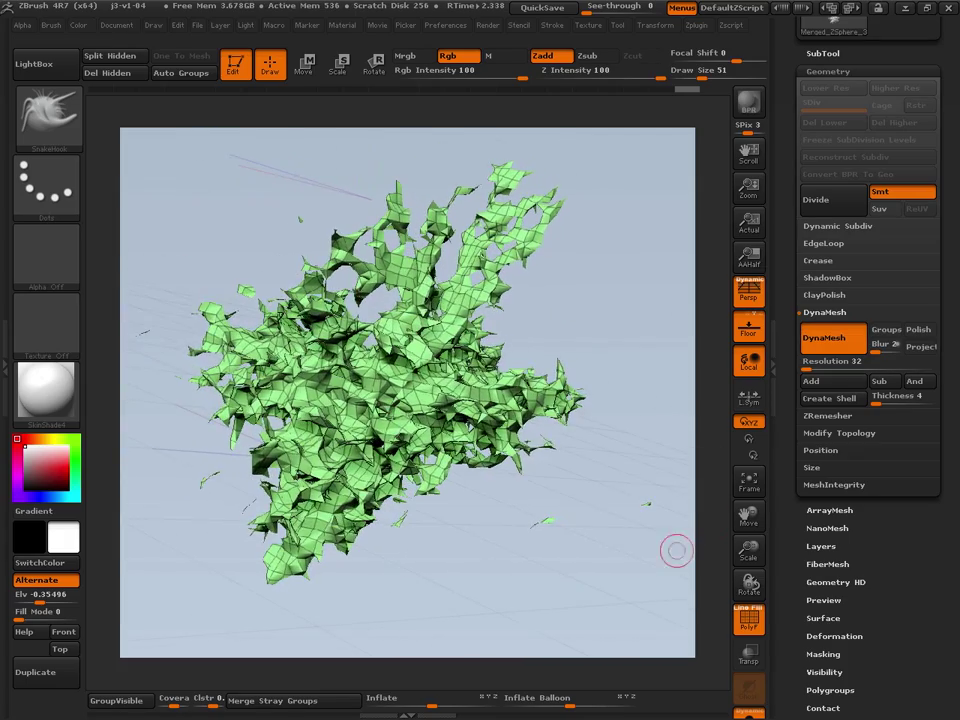
left_click(661, 557, "ctrl+shift")
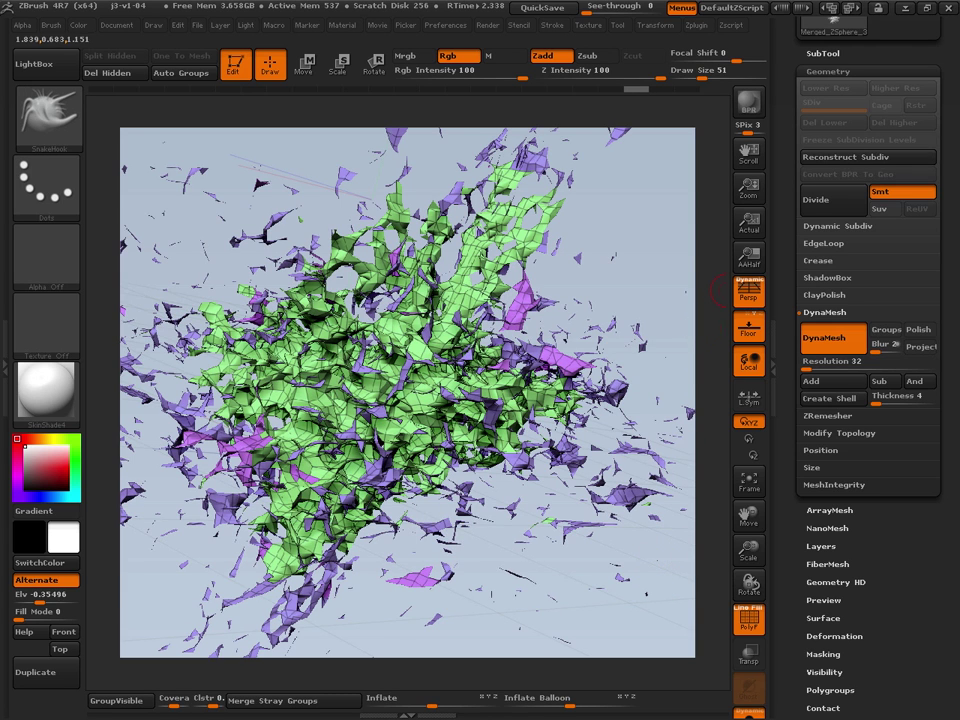
Step: Compare the remeshed debris with the smoother, denser Merged_ZSphere_33 subtool below it, and turn PolyFrame off
left_click(823, 54)
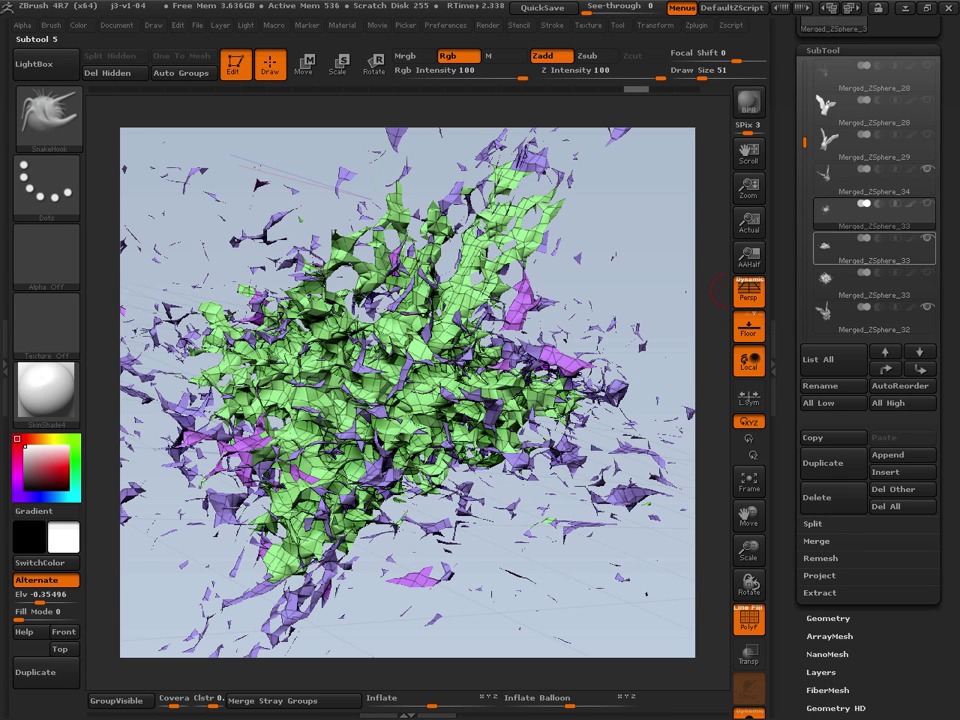
left_click(862, 251)
left_click_drag(593, 424, 652, 387)
left_click_drag(652, 387, 552, 456)
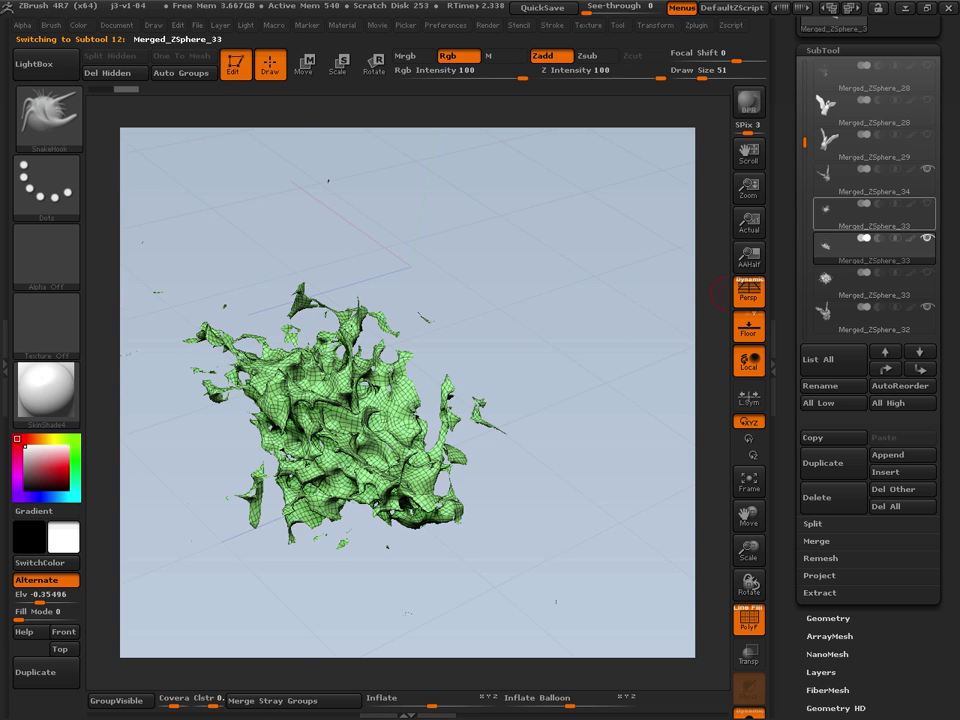
key("Up")
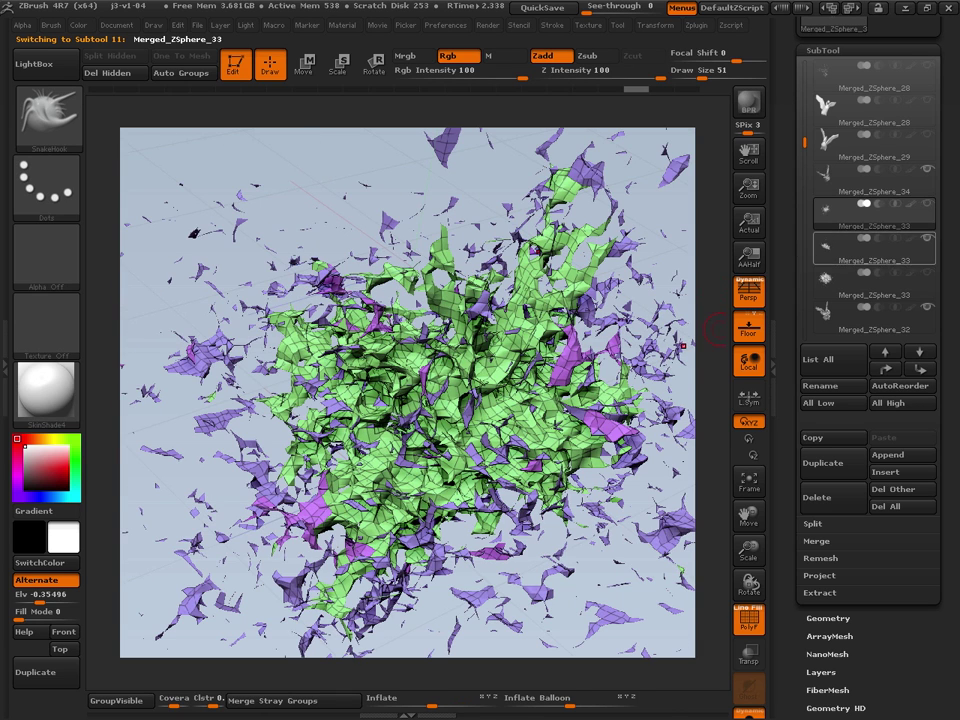
key("Down")
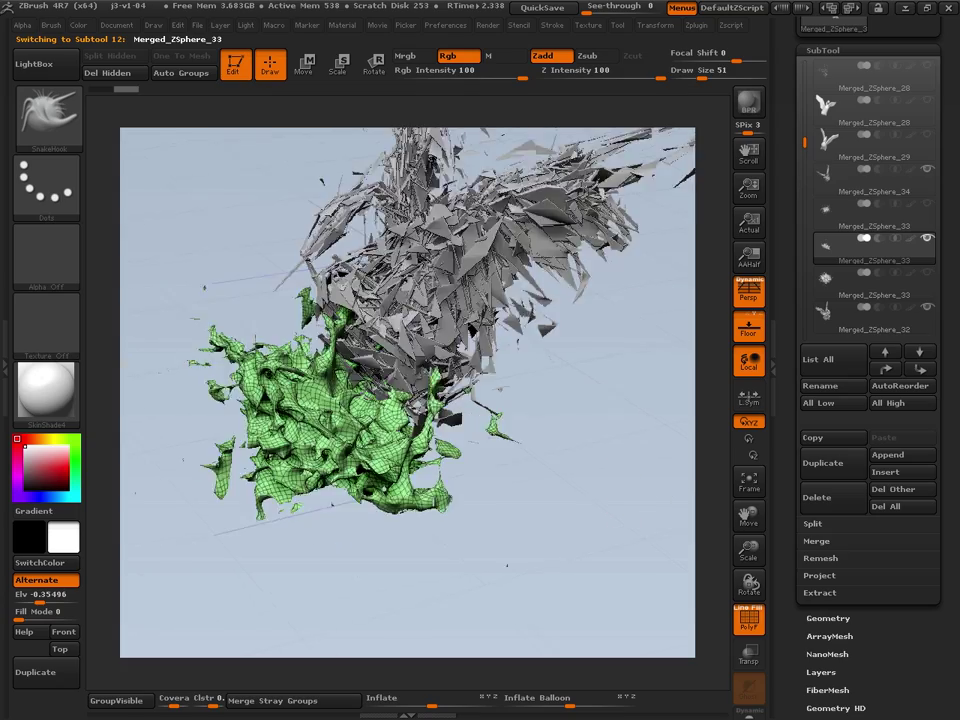
left_click_drag(540, 470, 628, 540)
key("shift+f")
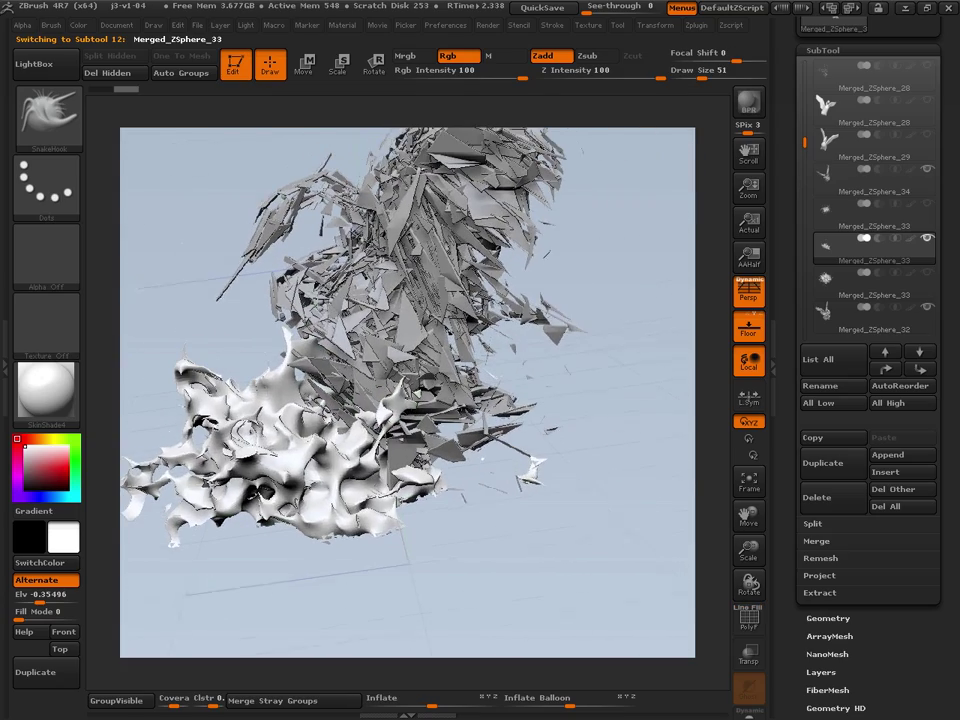
Step: Select the Merged_ZSphere_34 subtool and examine its scattered wing shards on their own
key("Up")
key("Up")
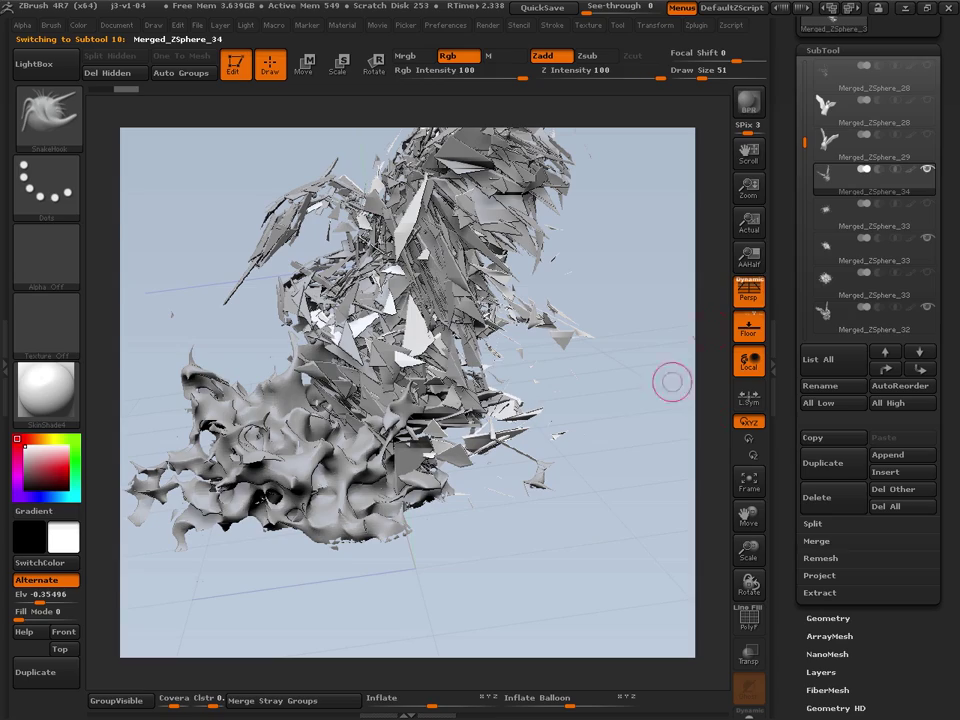
left_click_drag(631, 460, 812, 464)
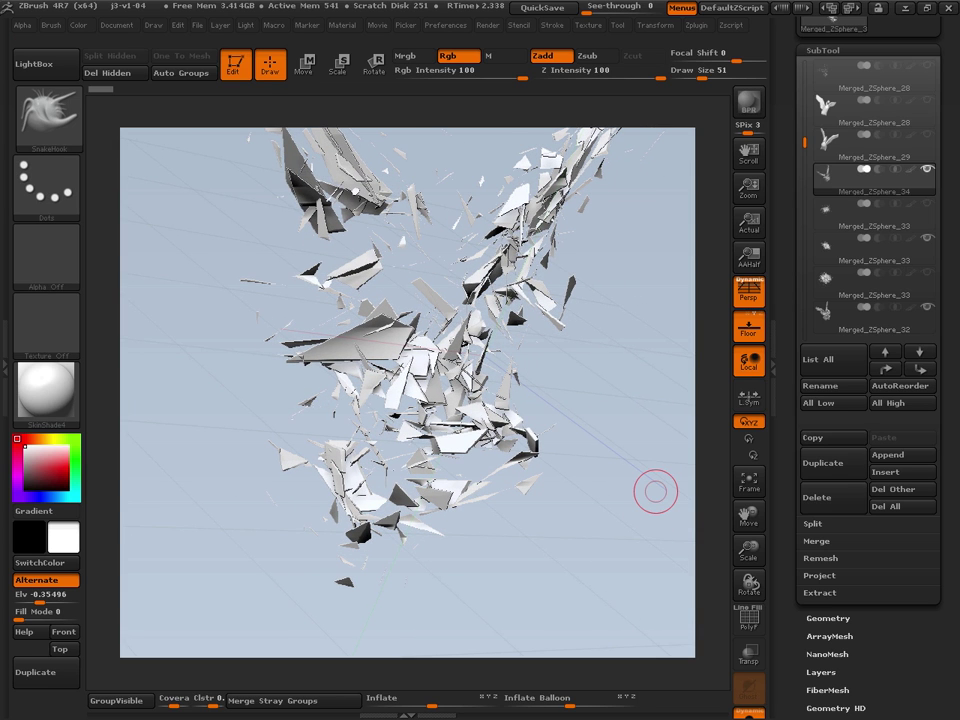
left_click_drag(656, 490, 520, 520, "alt")
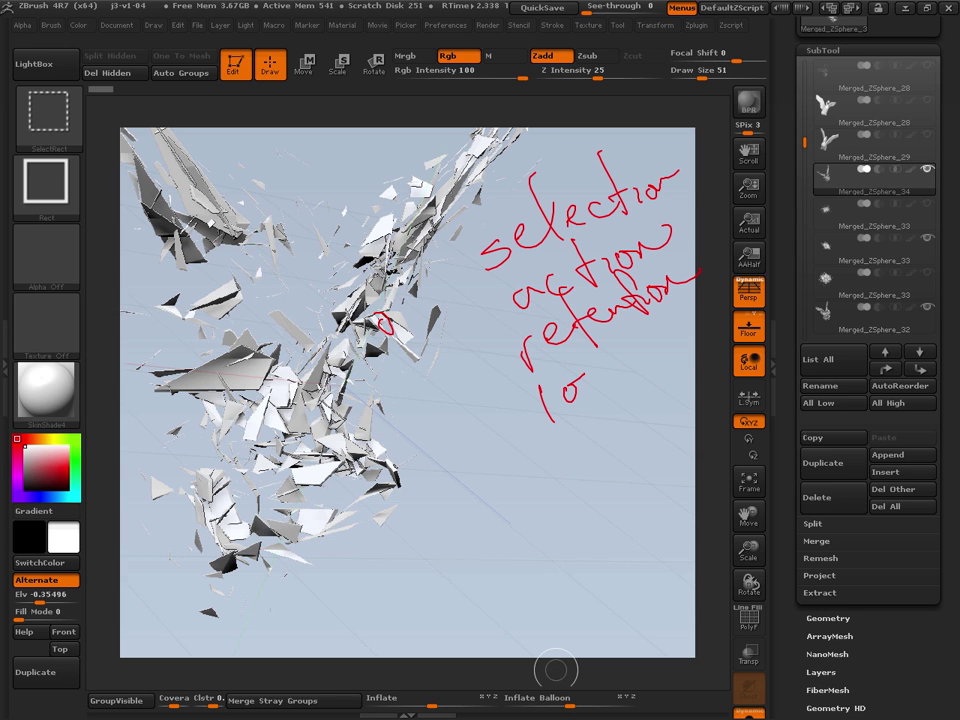
left_click_drag(597, 374, 599, 376)
left_click_drag(620, 352, 621, 376)
left_click_drag(530, 416, 511, 175)
left_click_drag(507, 165, 517, 197)
key("Escape")
Step: Remesh the Merged_ZSphere_34 wing shards with DynaMesh at resolution 32 and check the fused result from another angle
right_click_drag(580, 550, 609, 531)
right_click_drag(353, 423, 423, 392, "alt")
right_click_drag(645, 487, 604, 522)
left_click(823, 50)
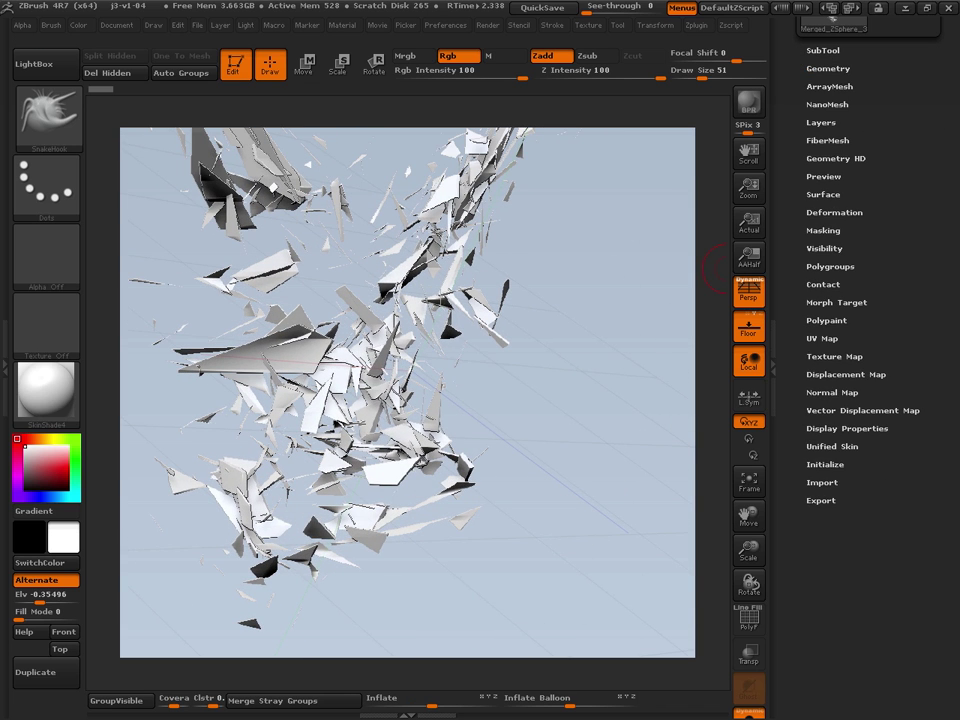
left_click(828, 68)
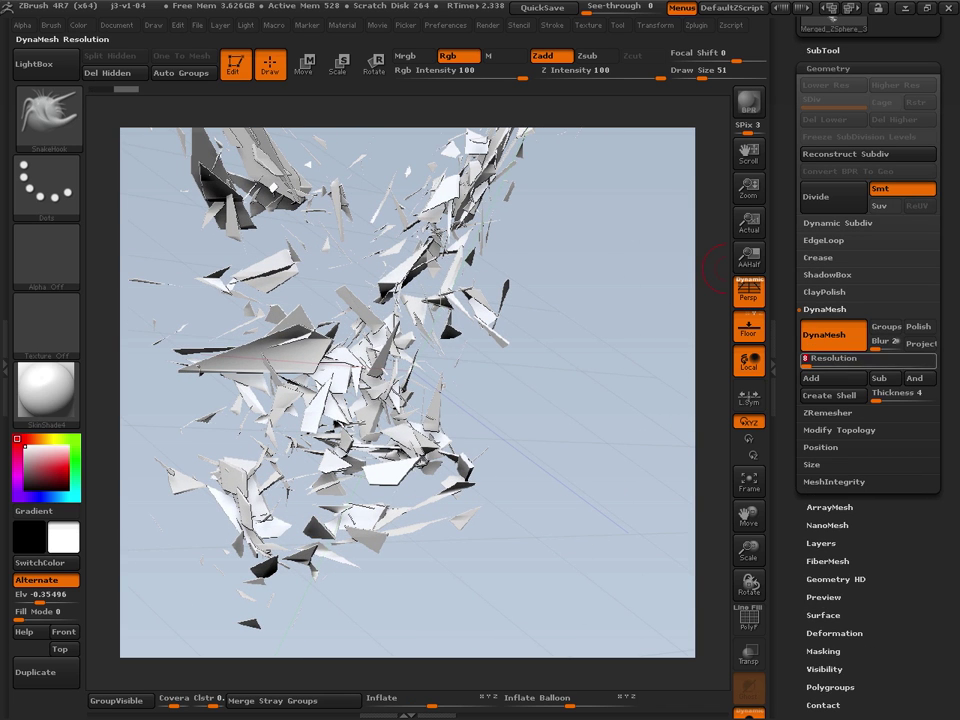
type("32")
key("Return")
left_click_drag(599, 334, 613, 274, "ctrl")
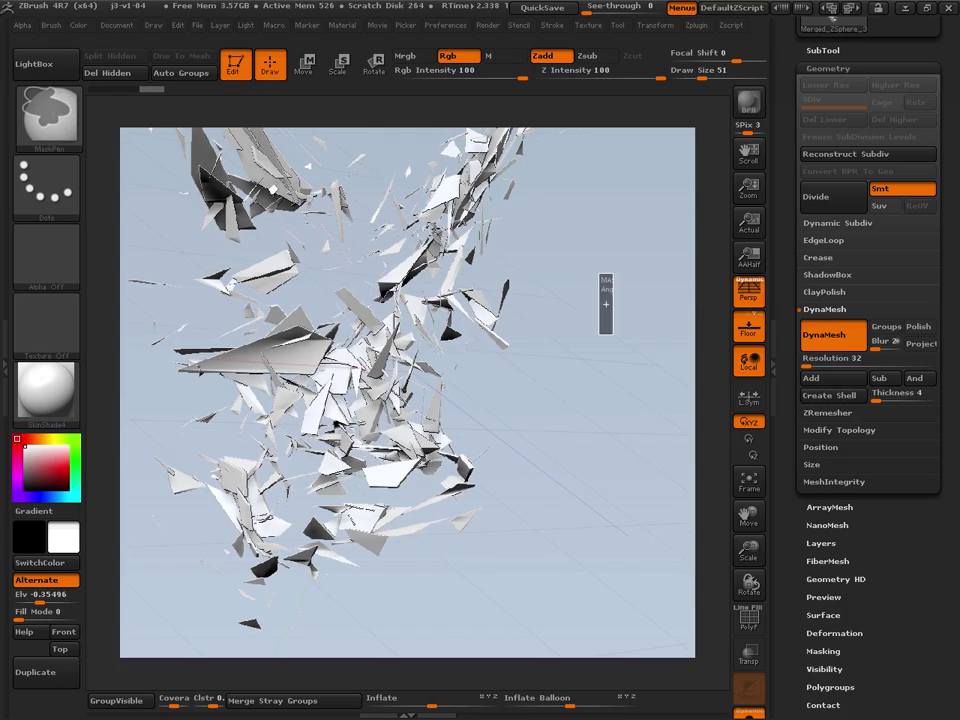
left_click_drag(596, 540, 604, 552, "ctrl")
key("shift+f")
left_click_drag(615, 424, 504, 328)
key("shift+f")
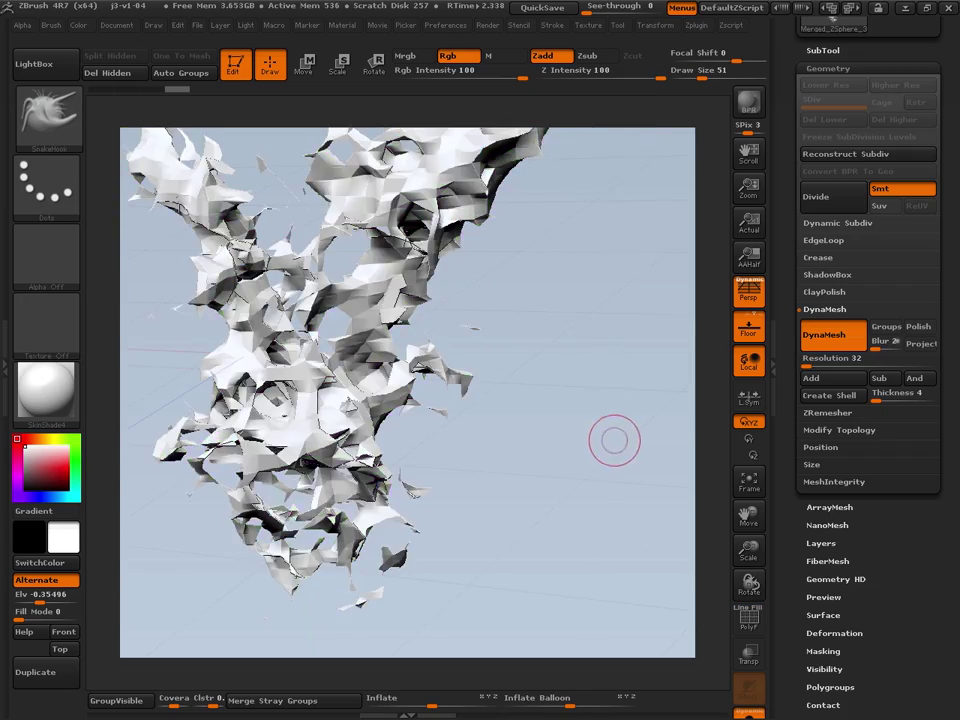
Step: Subdivide the remeshed wing fragments twice to SDiv 3 to smooth their surface
mouse_move(615, 439)
left_mouse_down()
mouse_move(602, 379)
mouse_move(520, 370)
mouse_move(521, 410)
mouse_move(640, 424)
mouse_move(581, 423)
mouse_move(591, 452)
mouse_move(555, 465)
mouse_move(648, 470)
left_mouse_up()
key("ctrl+shift+s")
key("ctrl+d")
key("ctrl+d")
left_click(424, 393, "ctrl+shift")
left_click_drag(590, 475, 704, 472, "alt")
key("ctrl+shift+x")
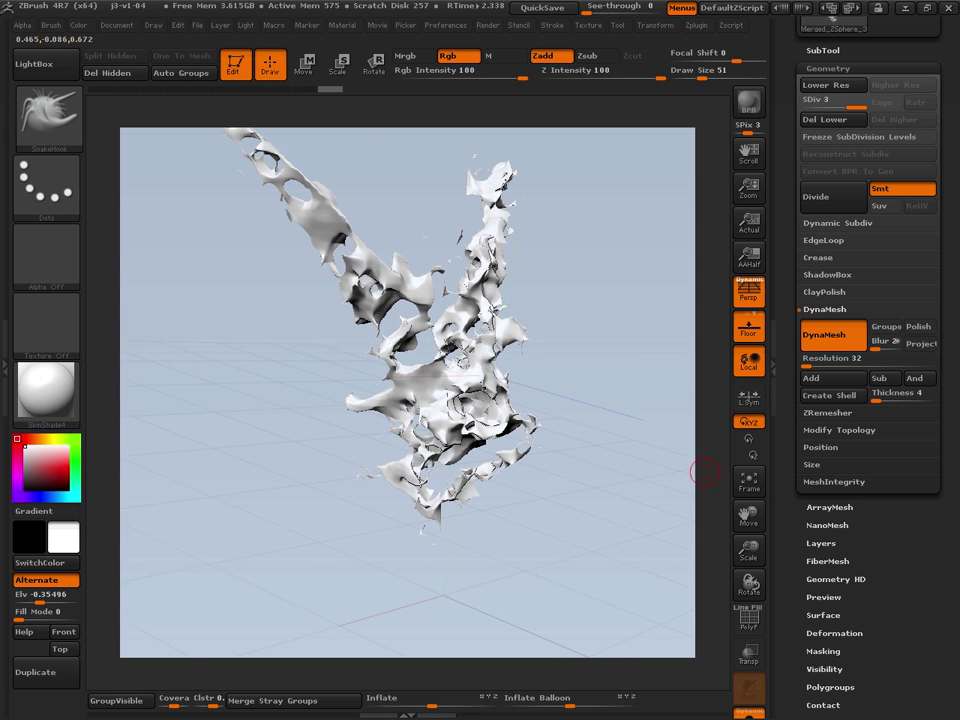
Step: Try the Inflate and Polish deformations on the subdivided wing fragments, and undo both
left_click(828, 68)
left_click(834, 212)
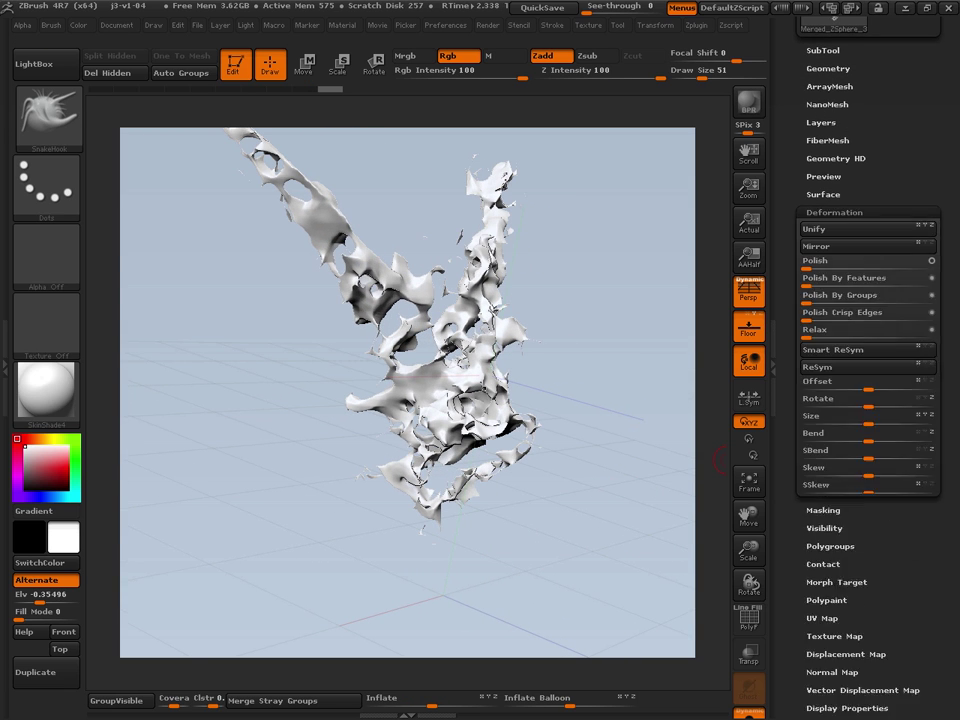
left_click_drag(874, 562, 879, 562)
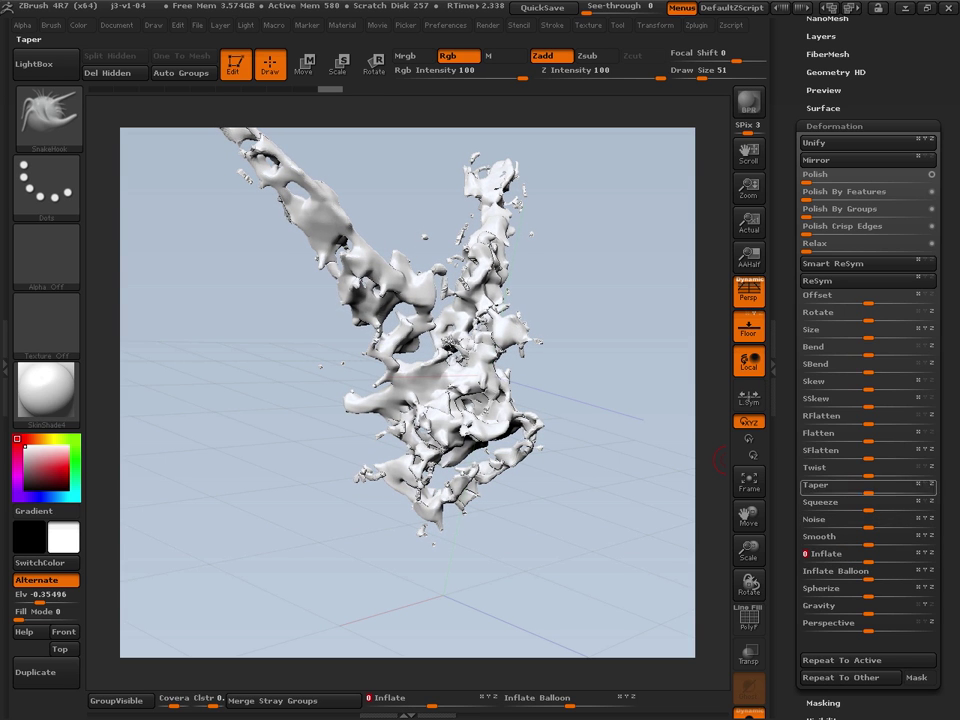
left_click_drag(808, 181, 821, 181)
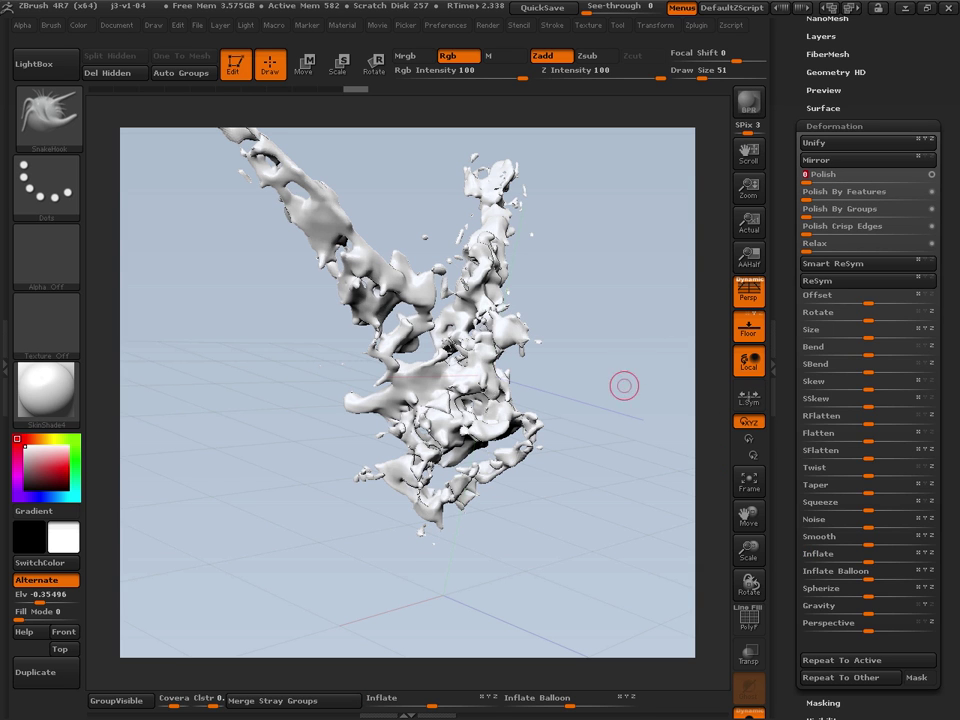
left_click_drag(625, 387, 425, 385)
key("ctrl+z")
key("ctrl+z")
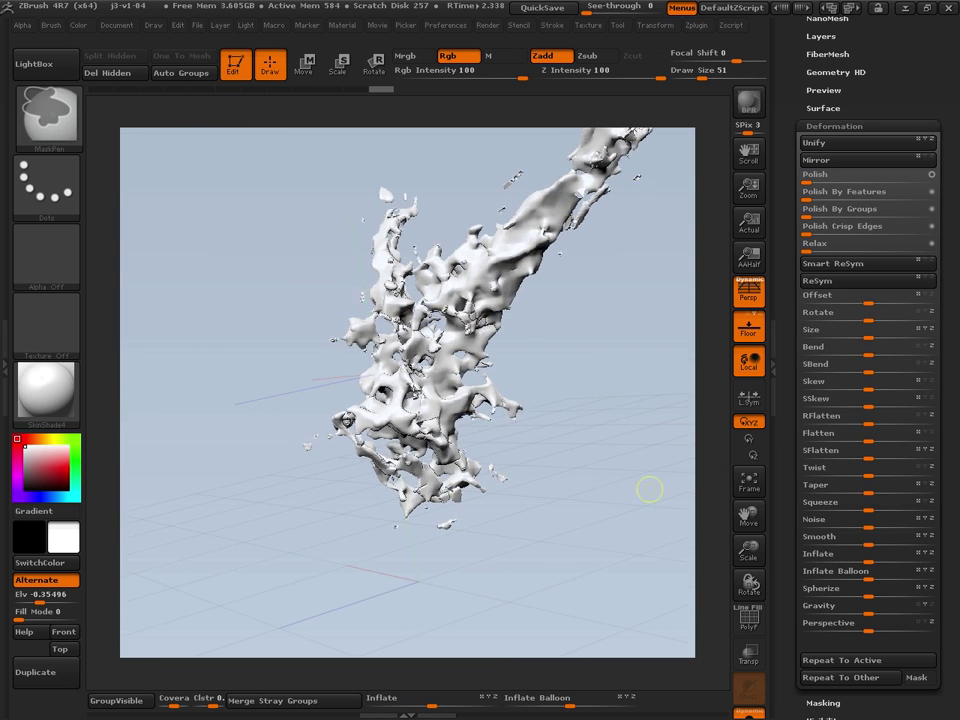
left_click_drag(650, 504, 740, 502)
mouse_move(570, 508)
left_mouse_down()
mouse_move(718, 512)
mouse_move(610, 506)
mouse_move(626, 512)
left_mouse_up()
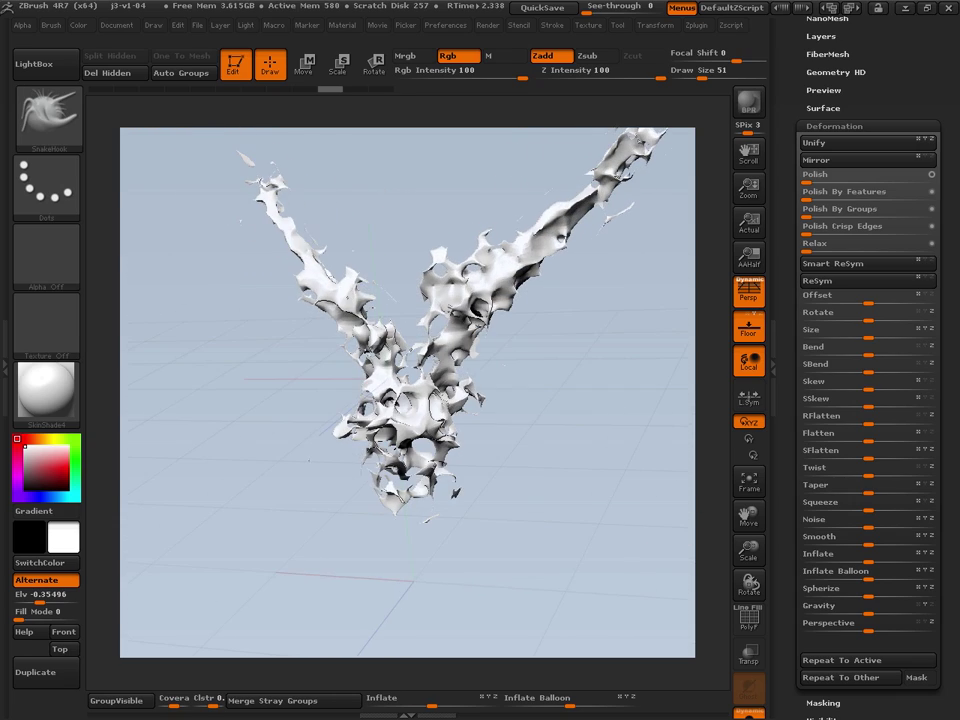
mouse_move(666, 591)
left_mouse_down()
mouse_move(640, 580)
mouse_move(656, 576)
left_mouse_up()
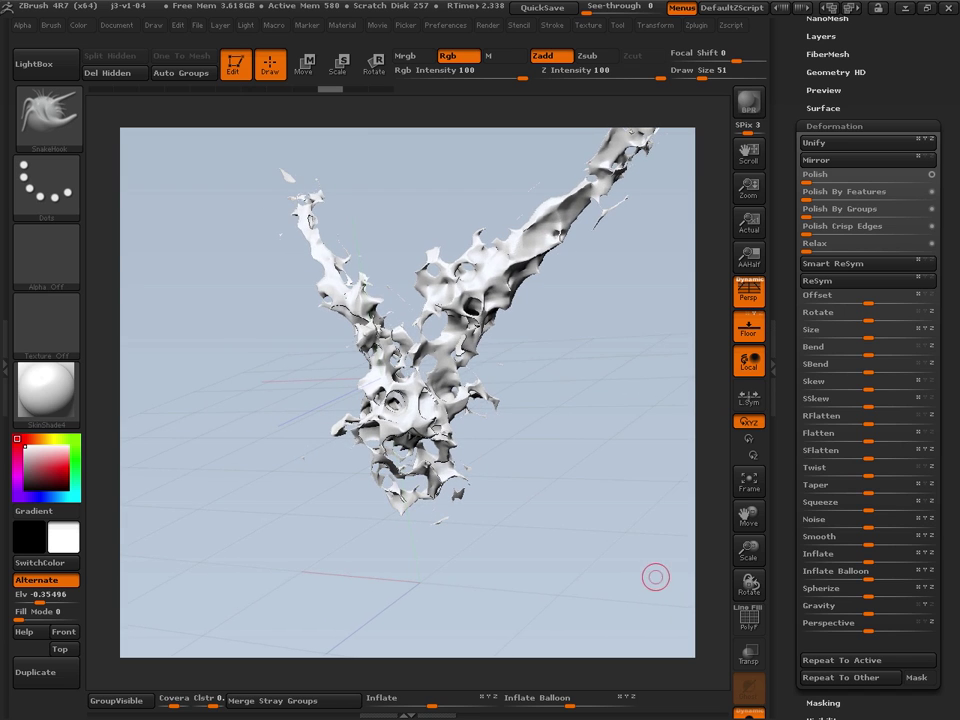
left_click(834, 126)
left_click_drag(886, 130, 886, 238)
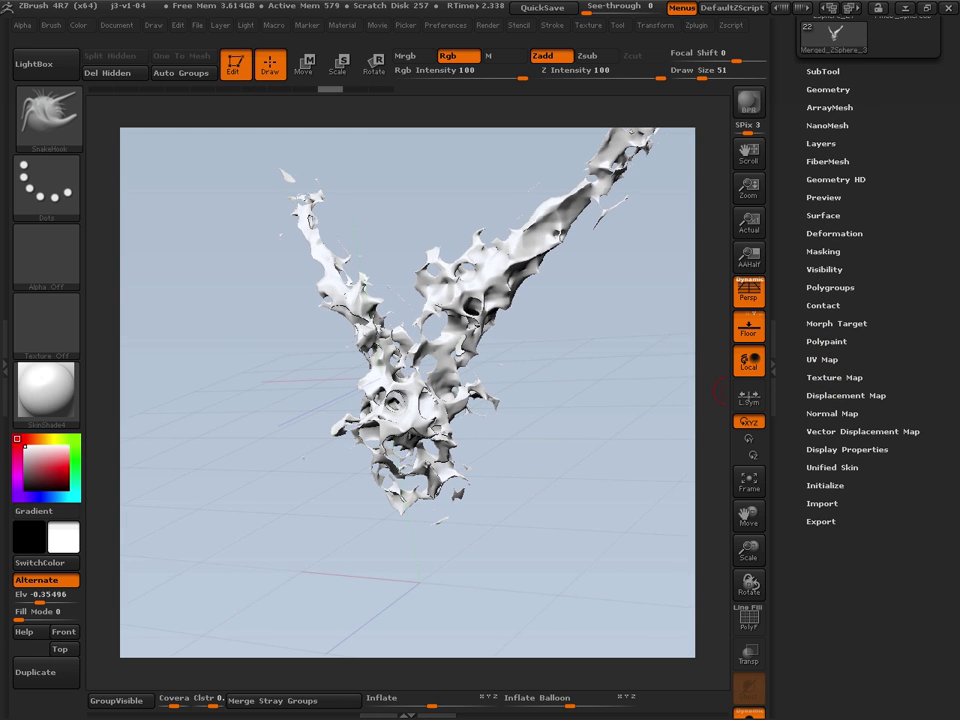
left_click(828, 91)
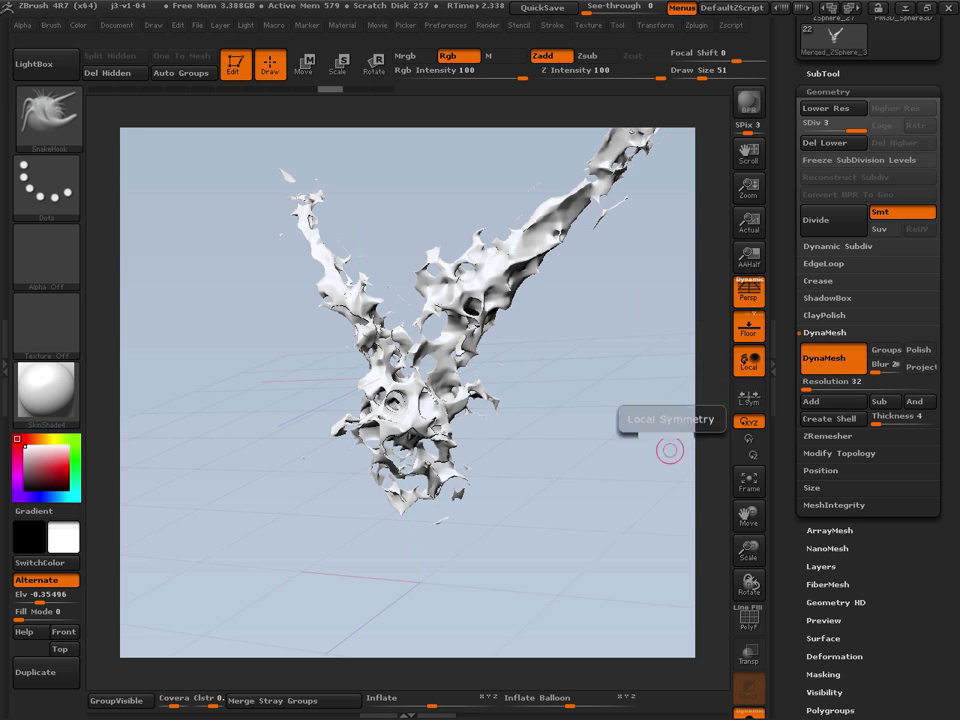
left_click_drag(668, 450, 655, 483)
left_click(828, 92)
left_click(827, 127)
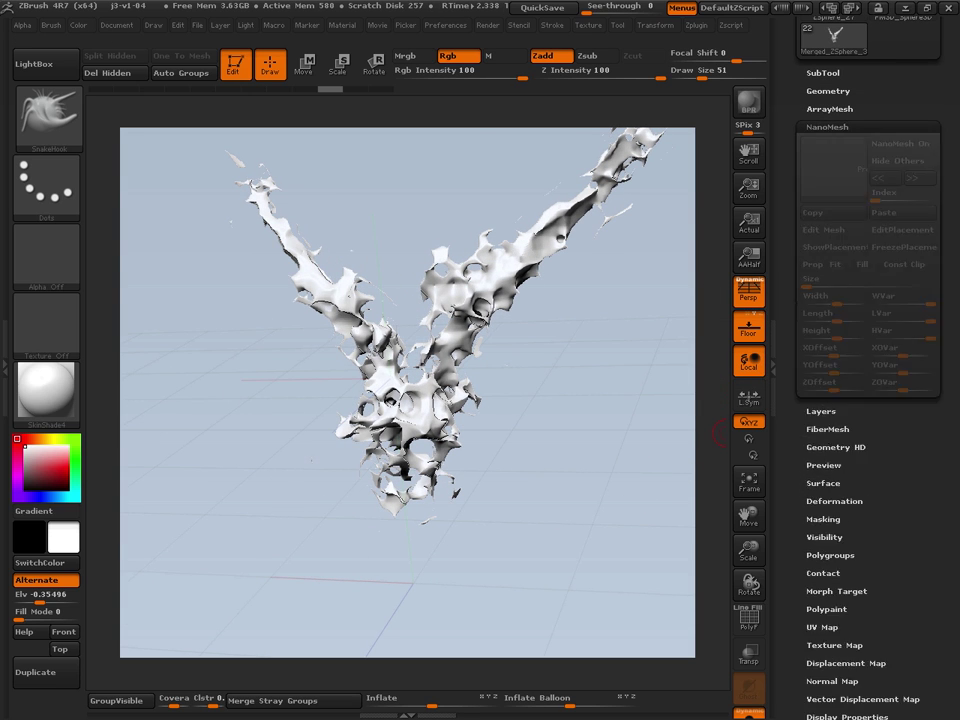
left_click(827, 127)
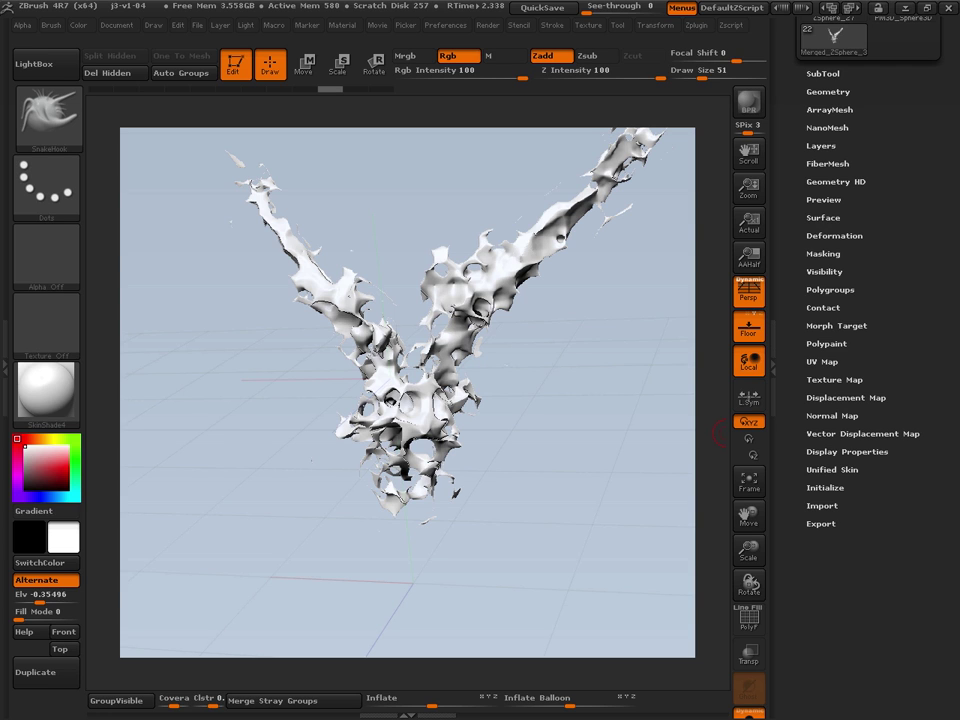
left_click(828, 91)
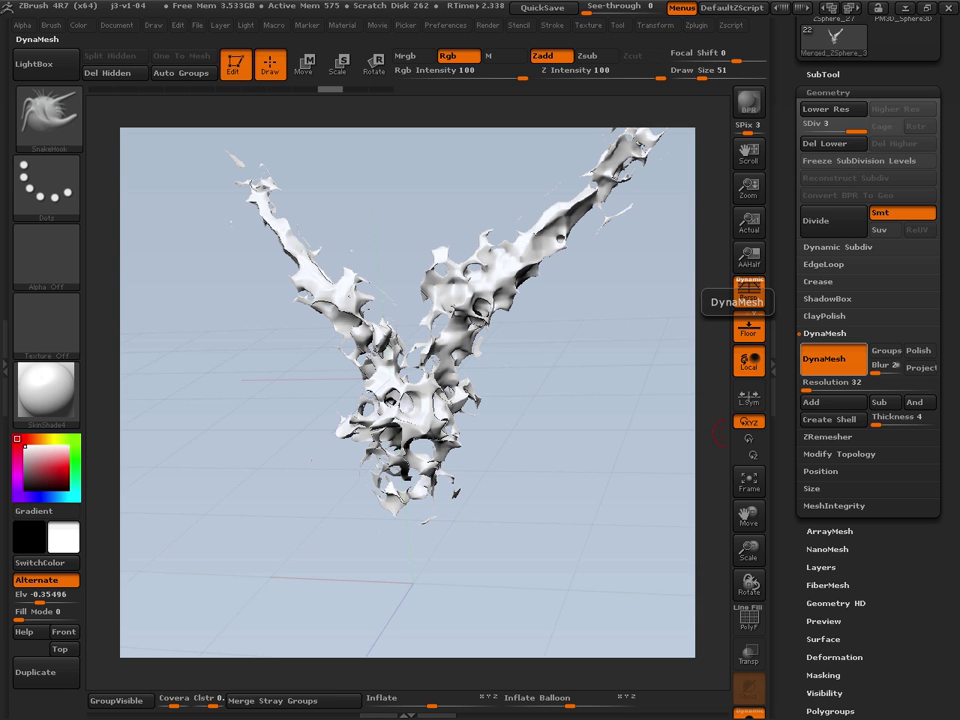
left_click_drag(625, 408, 712, 390)
left_click(828, 92)
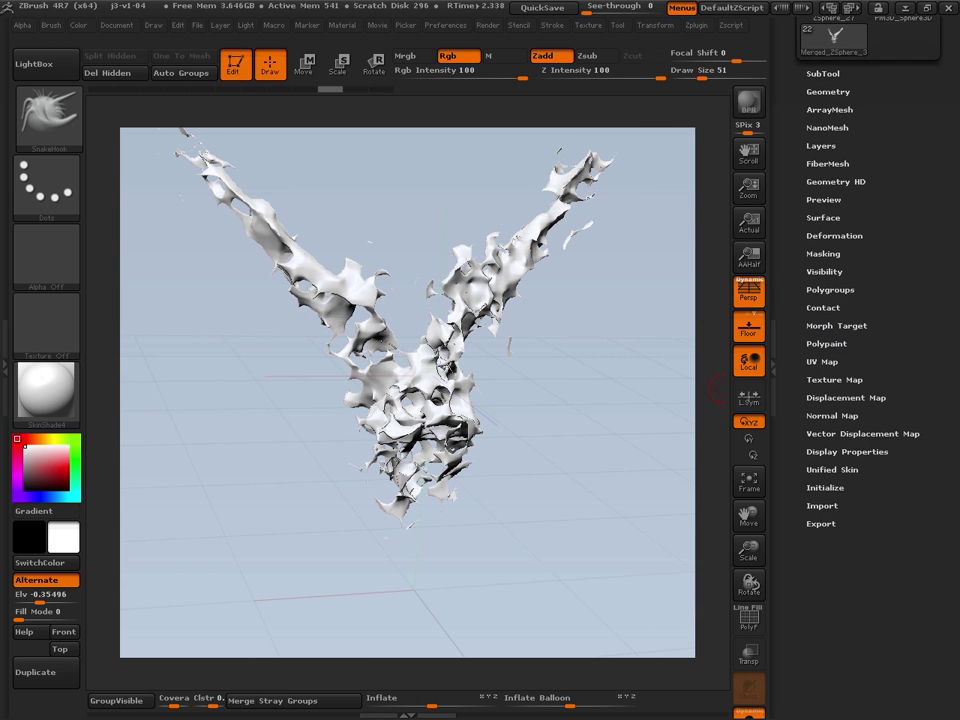
Step: Open the subtool list and view the subdivided wing fragments from another angle
left_click(824, 74)
left_click_drag(643, 422, 645, 532)
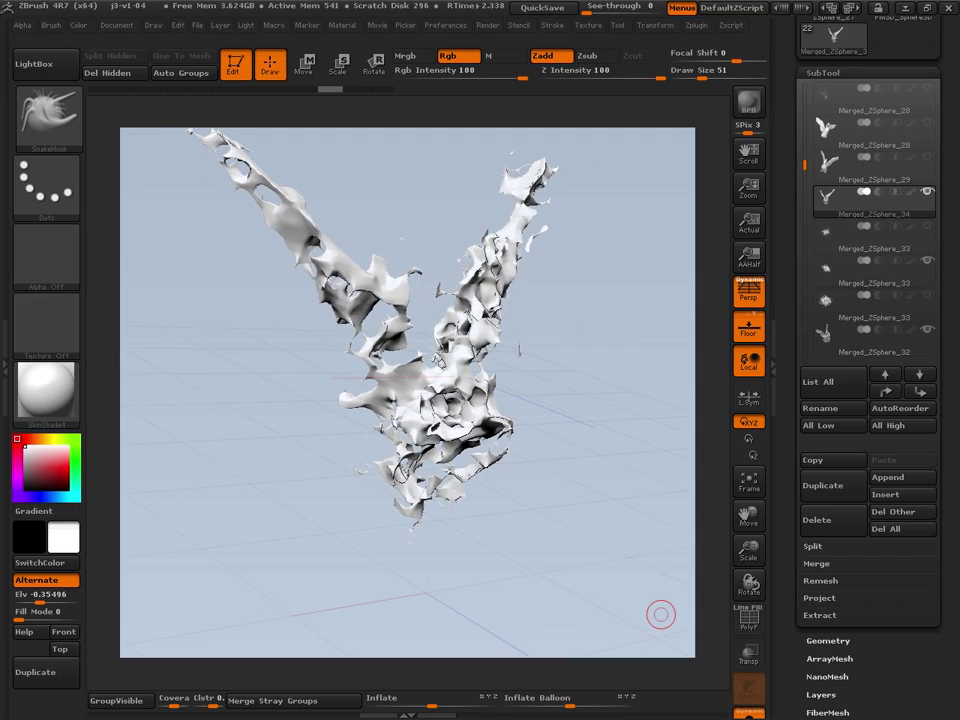